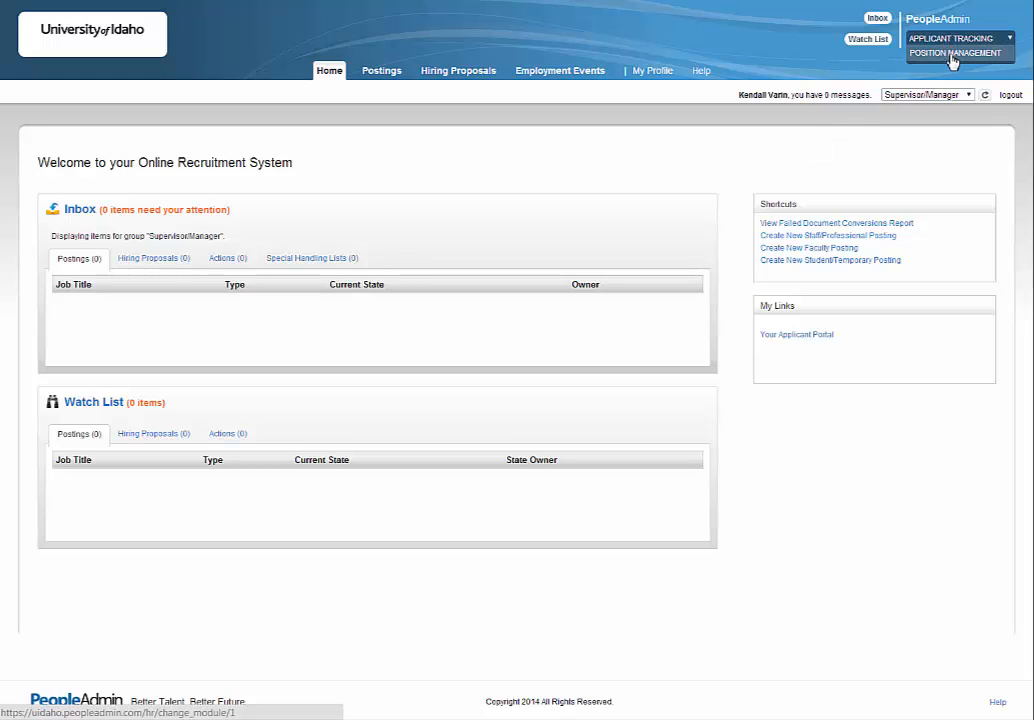
Switch to the Position Management module and choose the Supervisor/Manager user group.
click(951, 58)
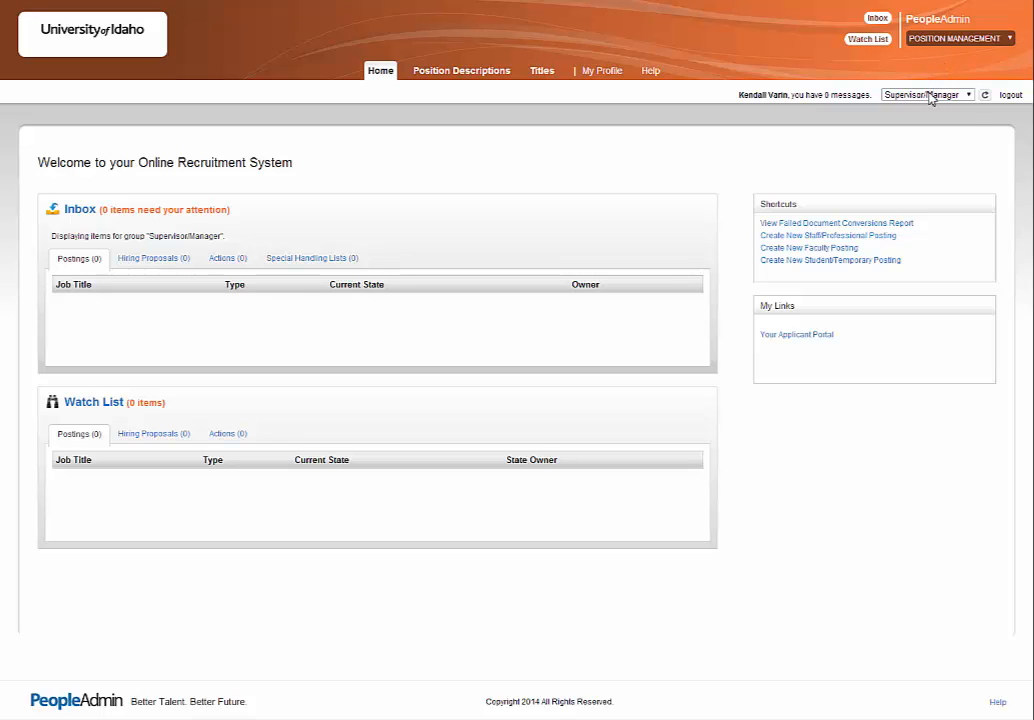
click(935, 95)
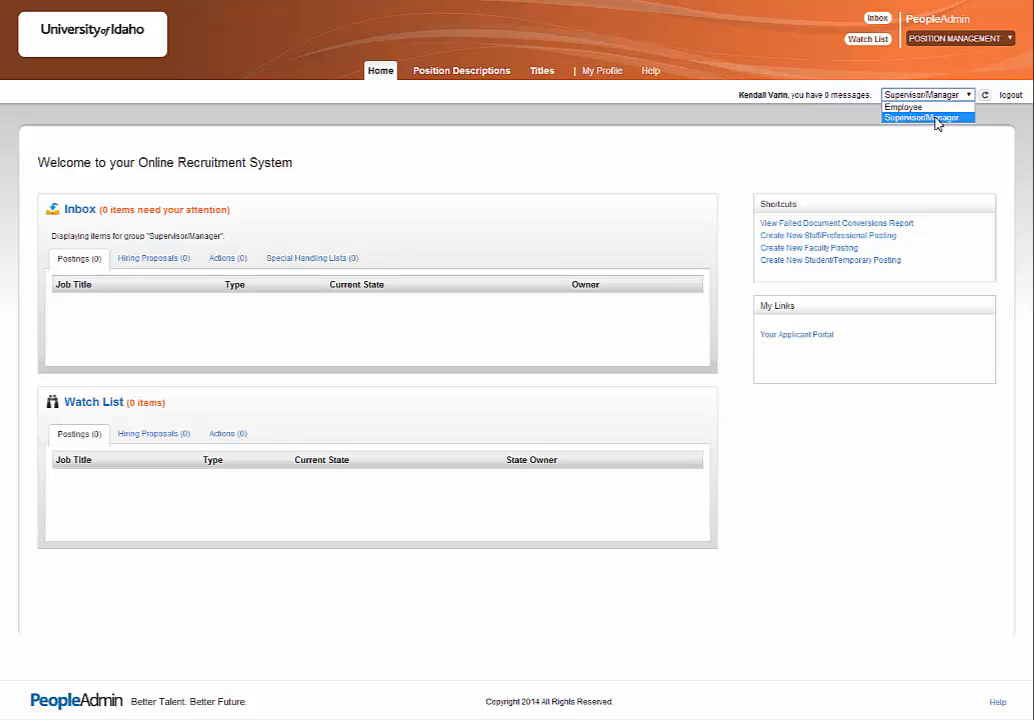
click(935, 119)
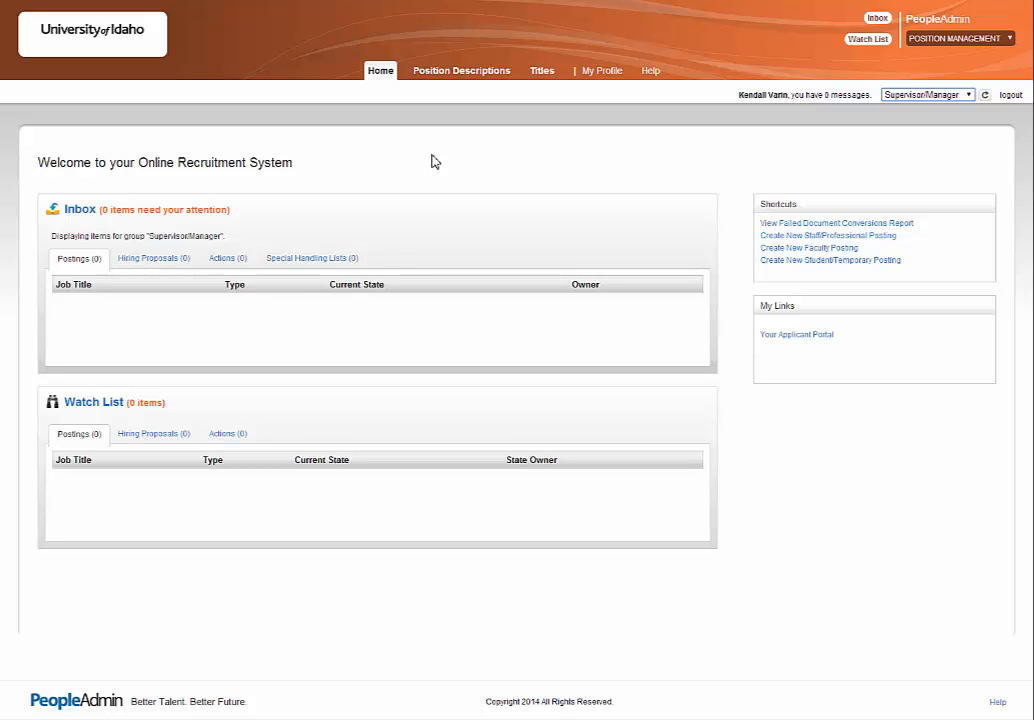
Open the Program Advisor position description from the Staff/Professional position descriptions.
mouse_move(453, 78)
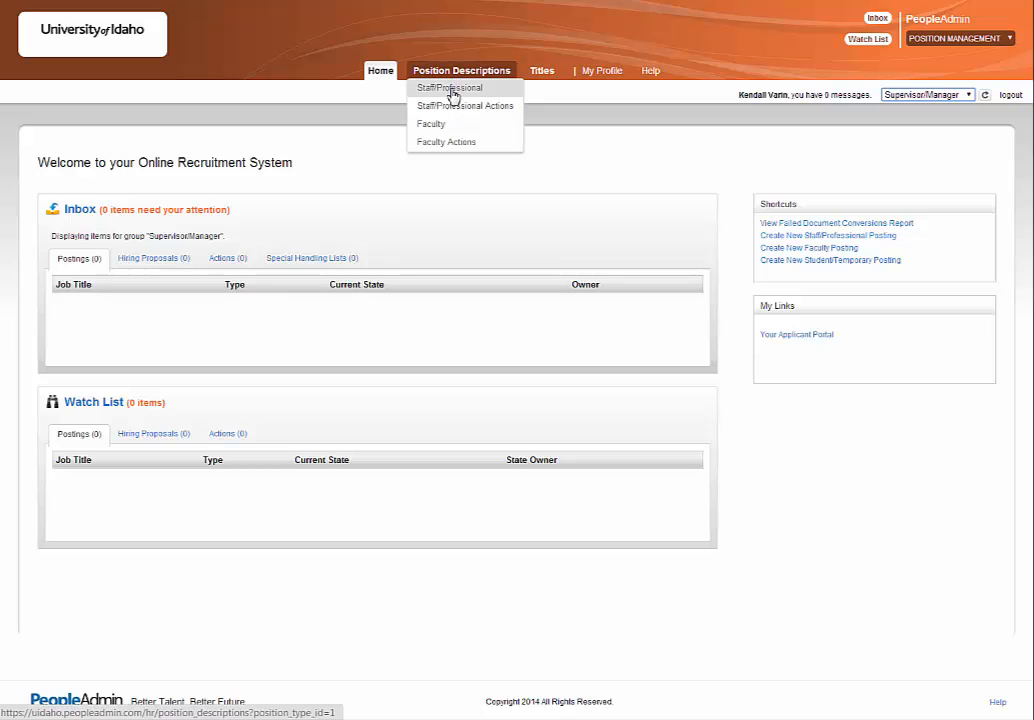
click(452, 96)
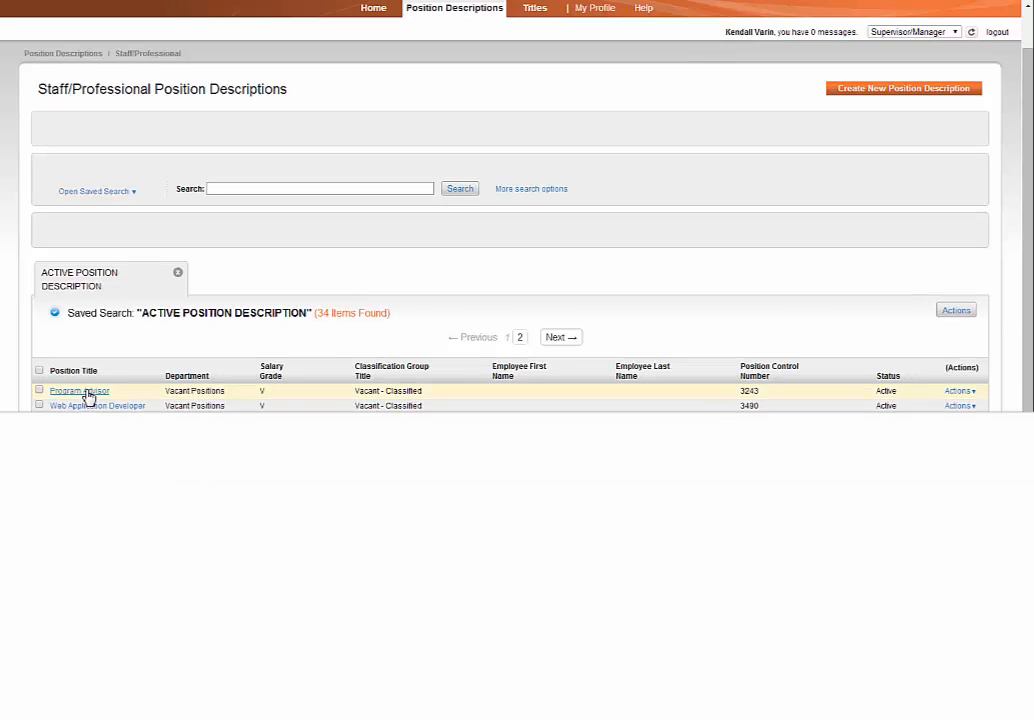
click(86, 391)
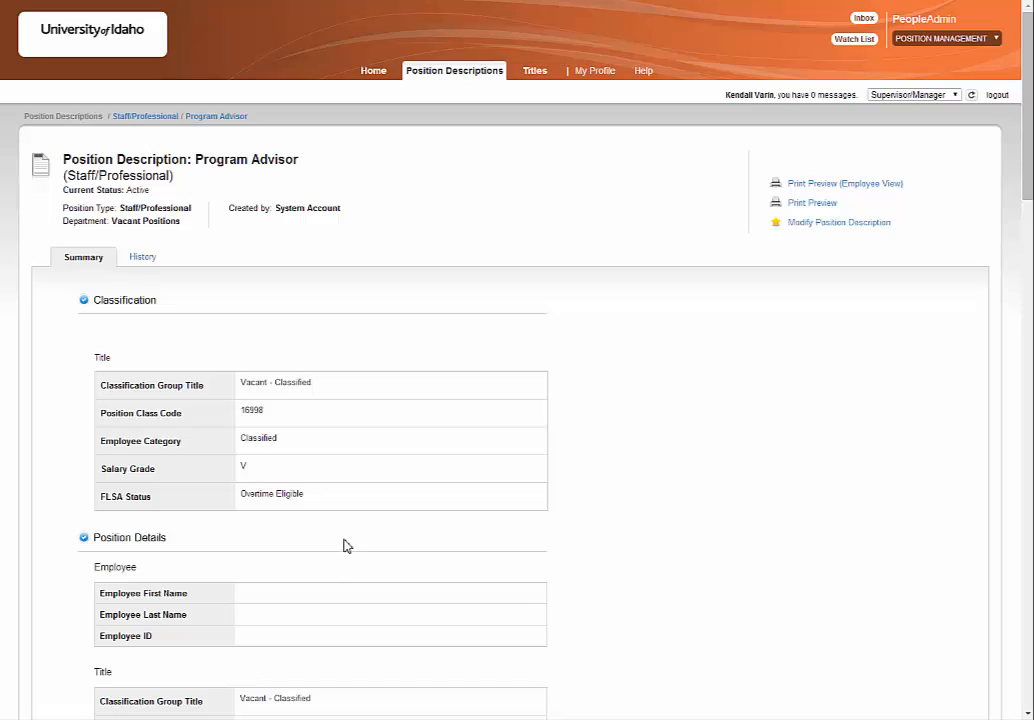
Start a Modify Position Description action on Program Advisor and continue past Classification to Position Details.
click(857, 224)
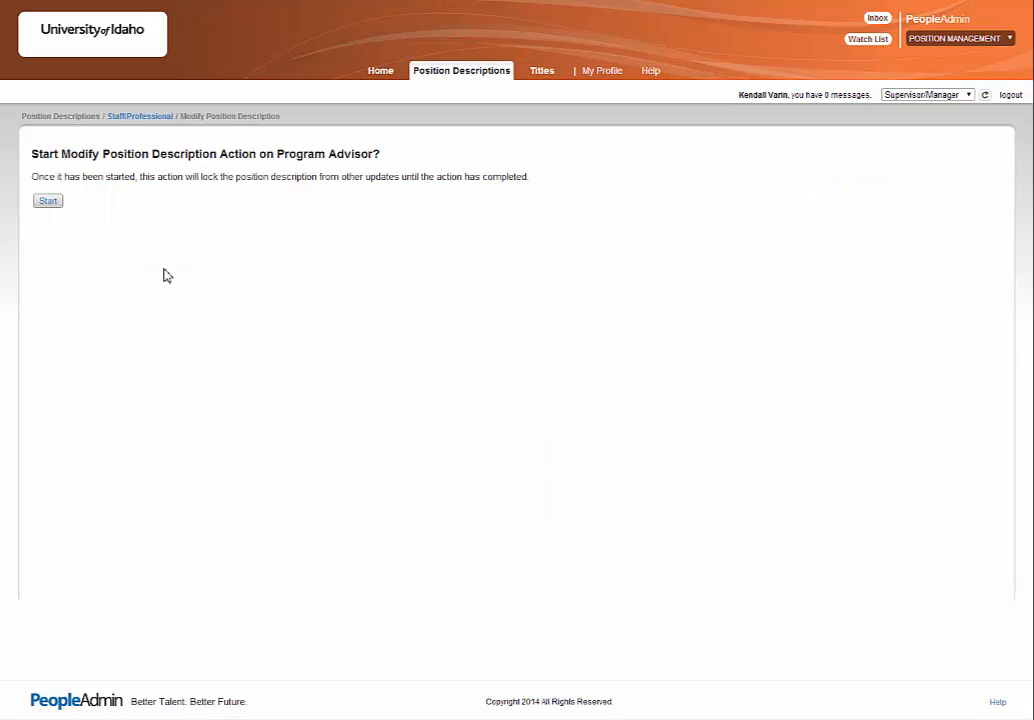
click(52, 203)
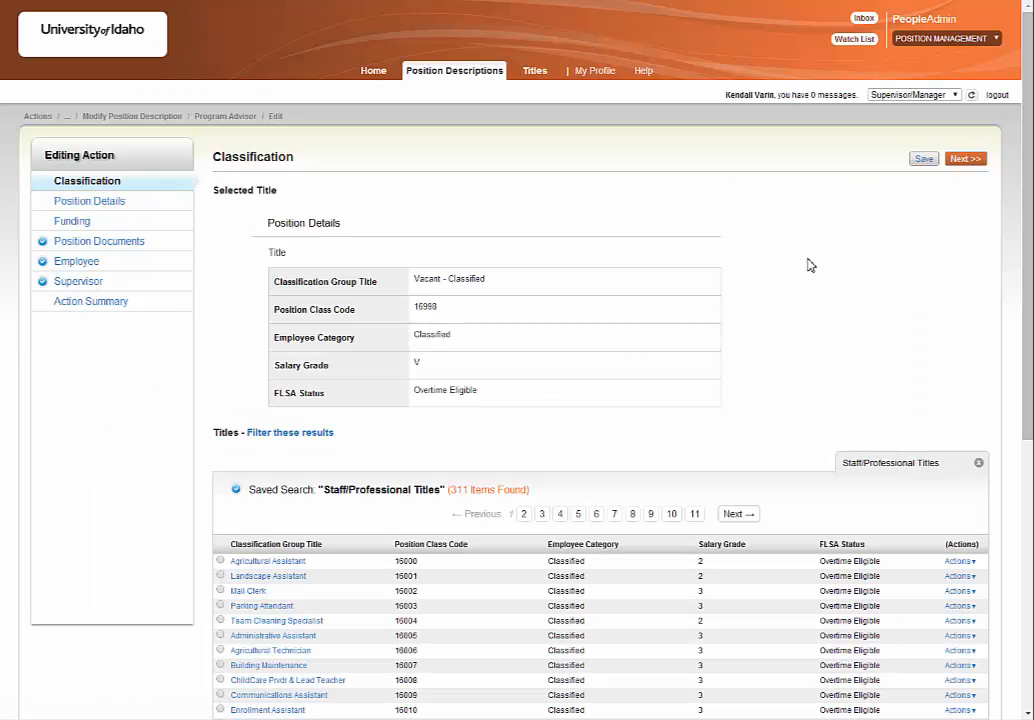
click(973, 163)
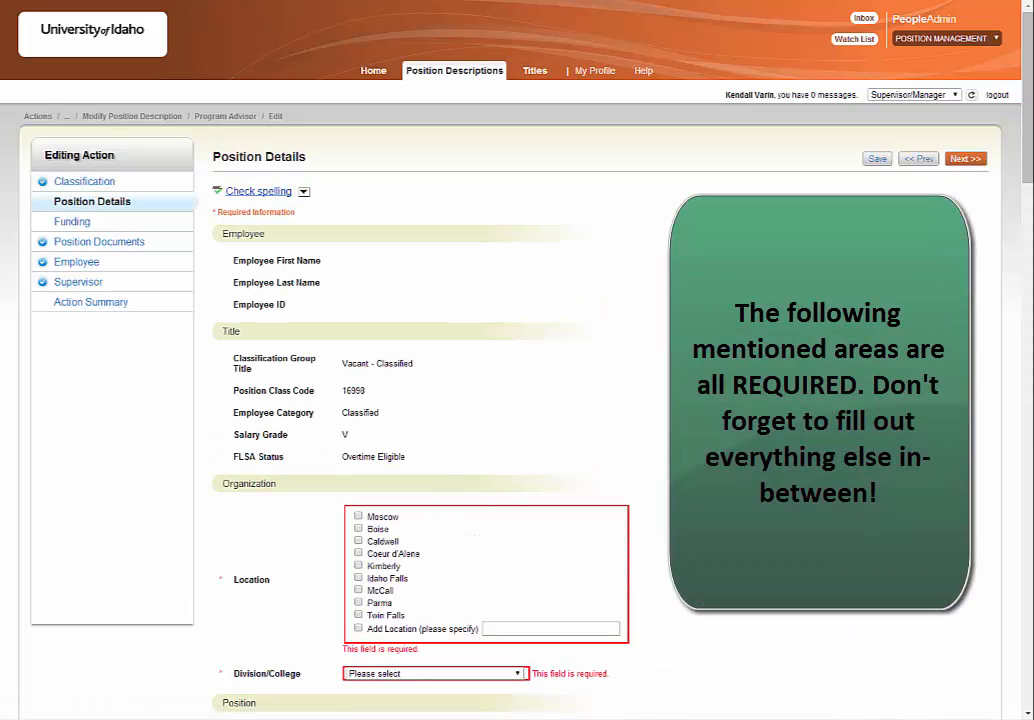
Examine the required Location, Division/College, Current Date of Request and Anticipated Appointment Effective Date fields, including their date pickers.
scroll(517, 400, down, 2)
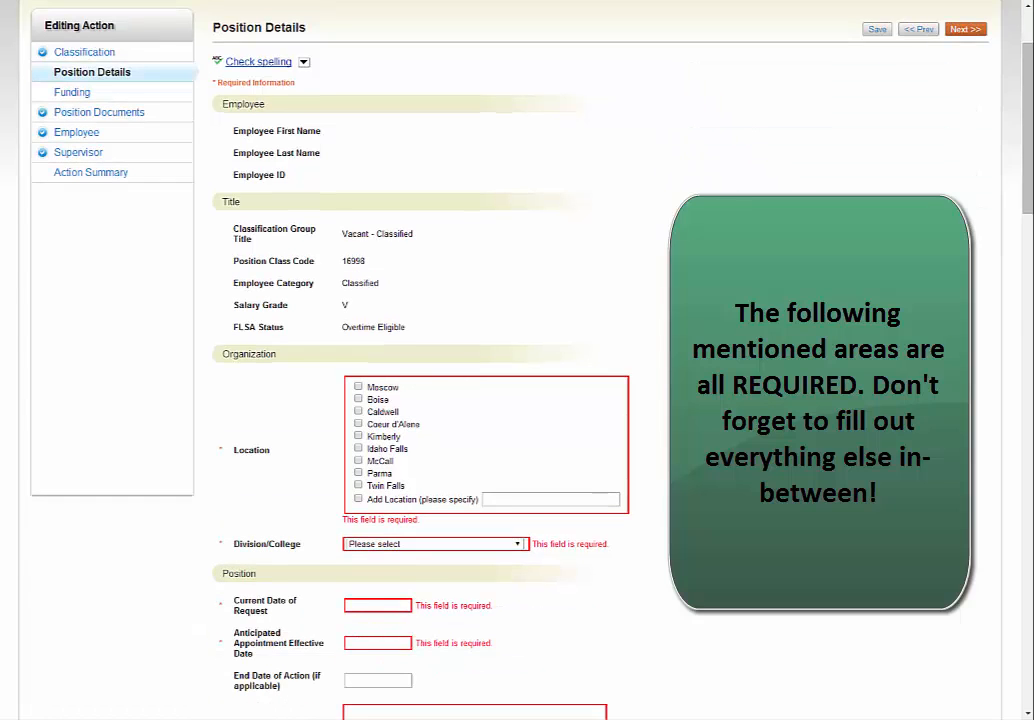
scroll(517, 400, down, 4)
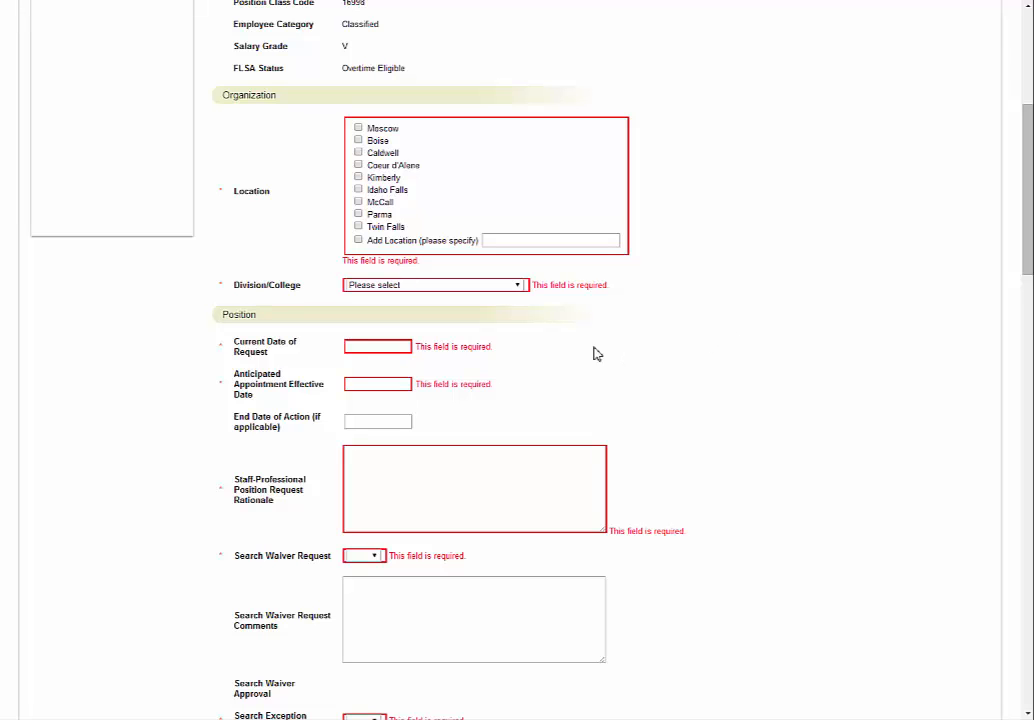
click(517, 286)
click(517, 286)
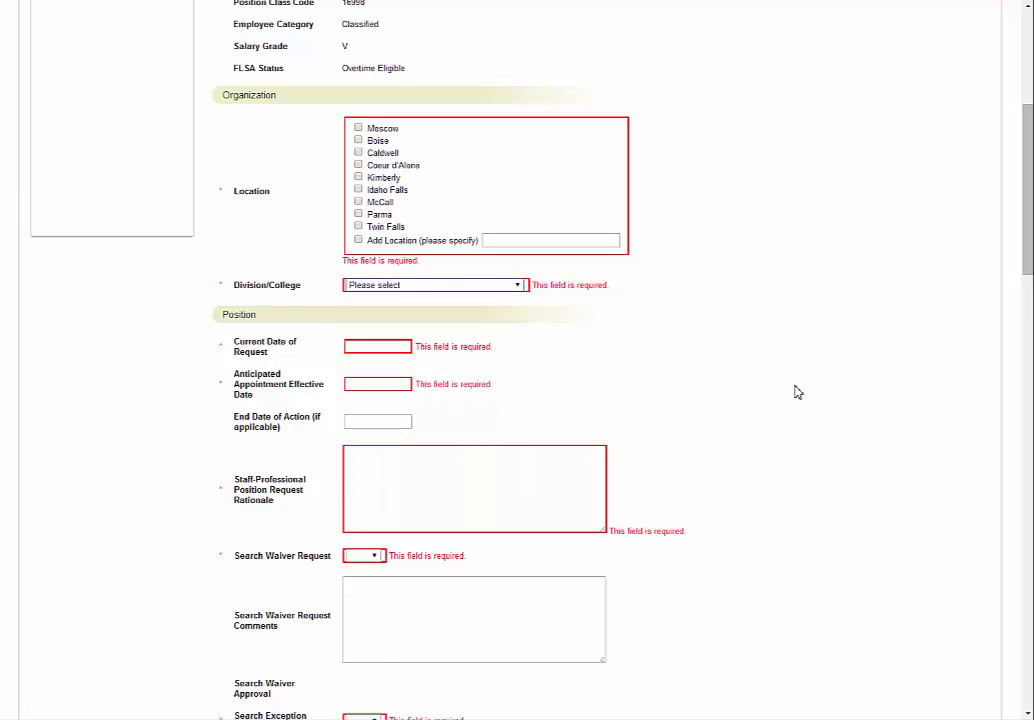
scroll(796, 392, down, 3)
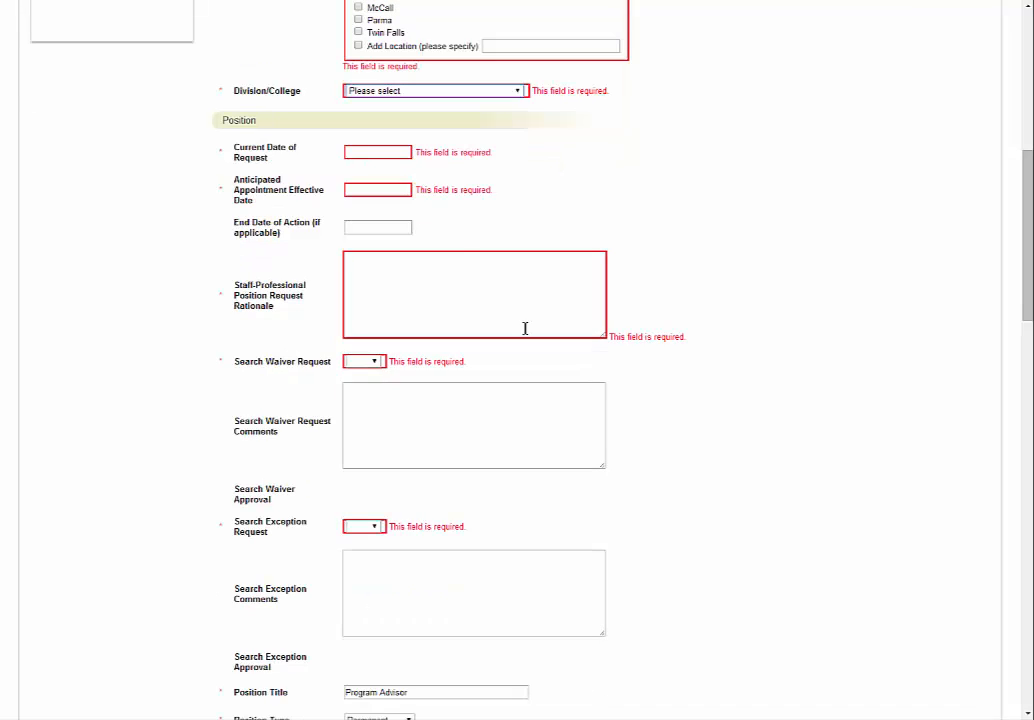
click(394, 150)
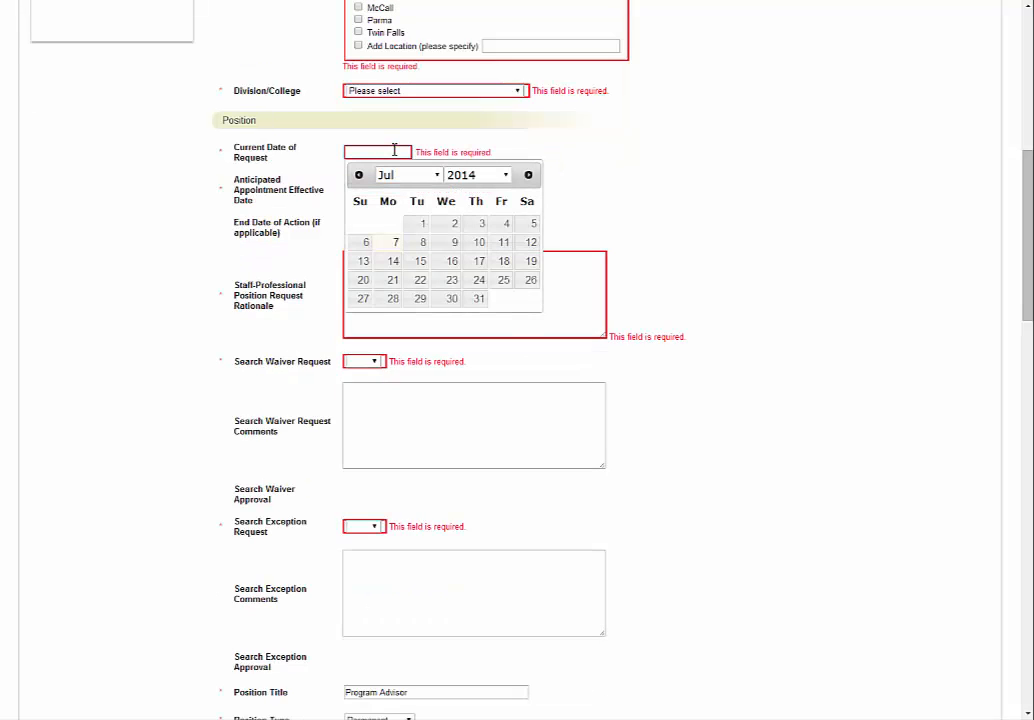
click(590, 174)
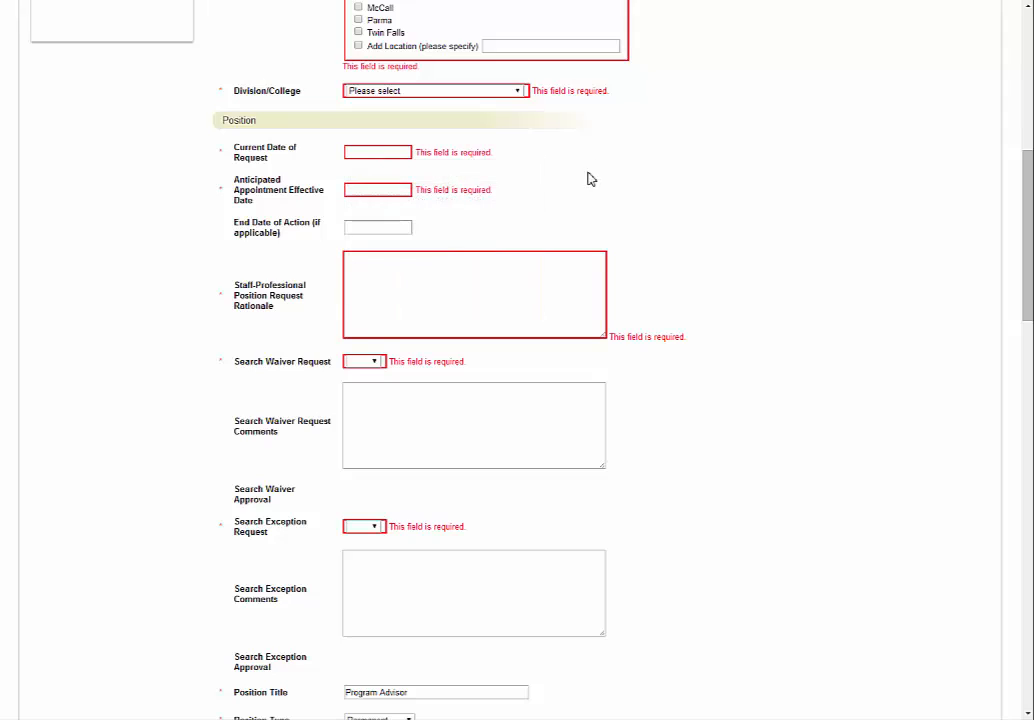
click(409, 190)
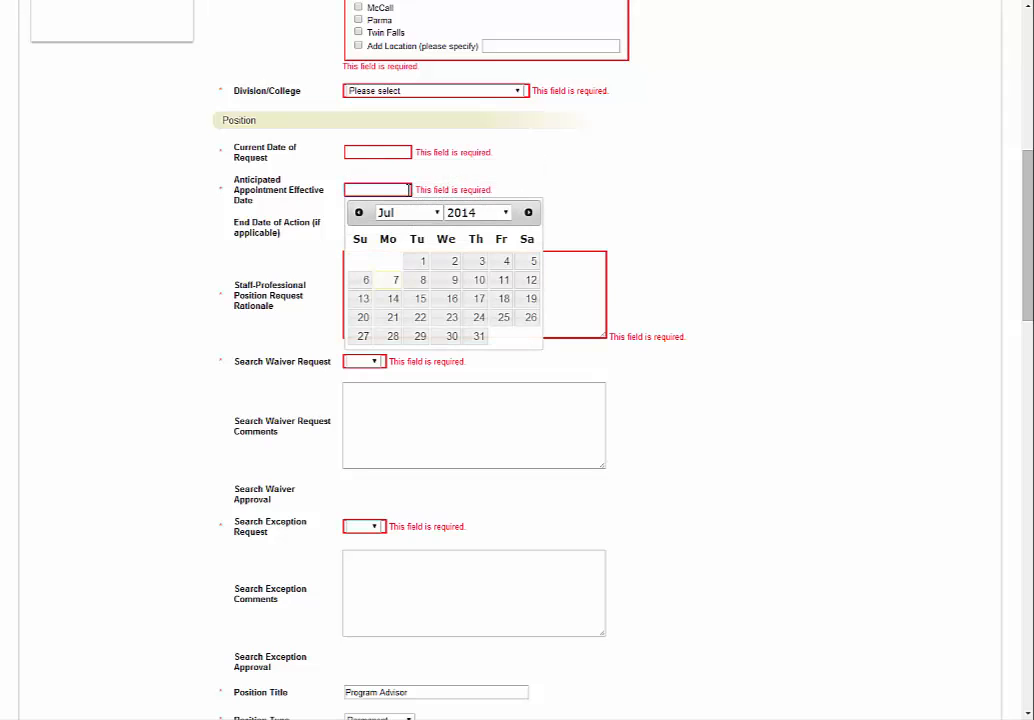
click(602, 176)
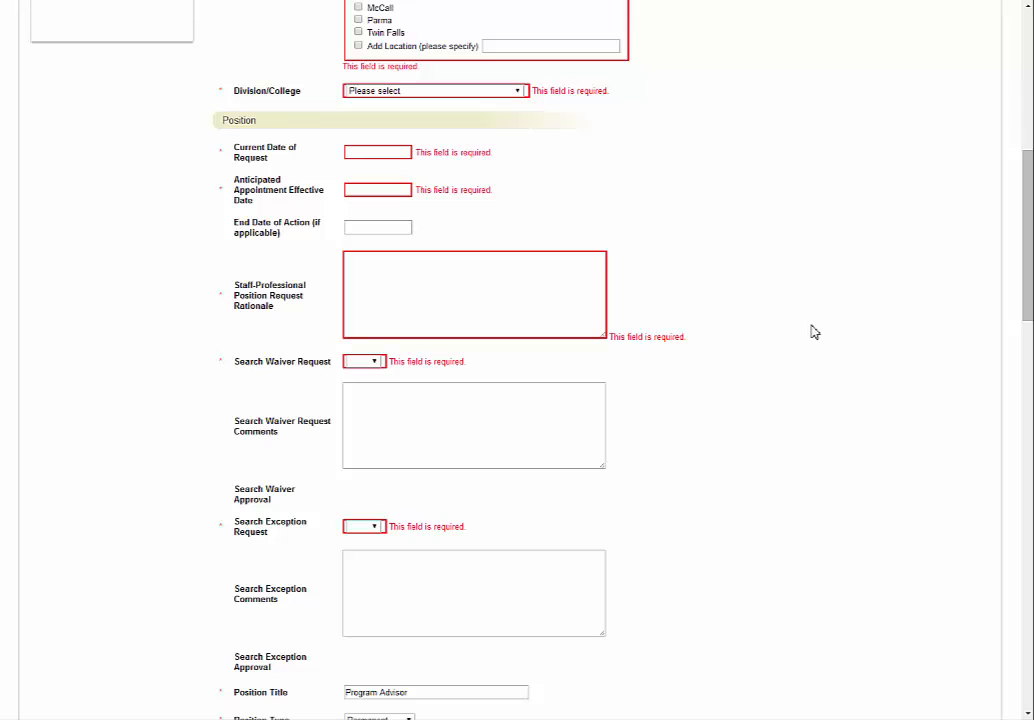
Examine the choices offered for Action, Reactivate Expired PCN, Type of Appointment and Full Time/Part Time.
scroll(397, 346, down, 5)
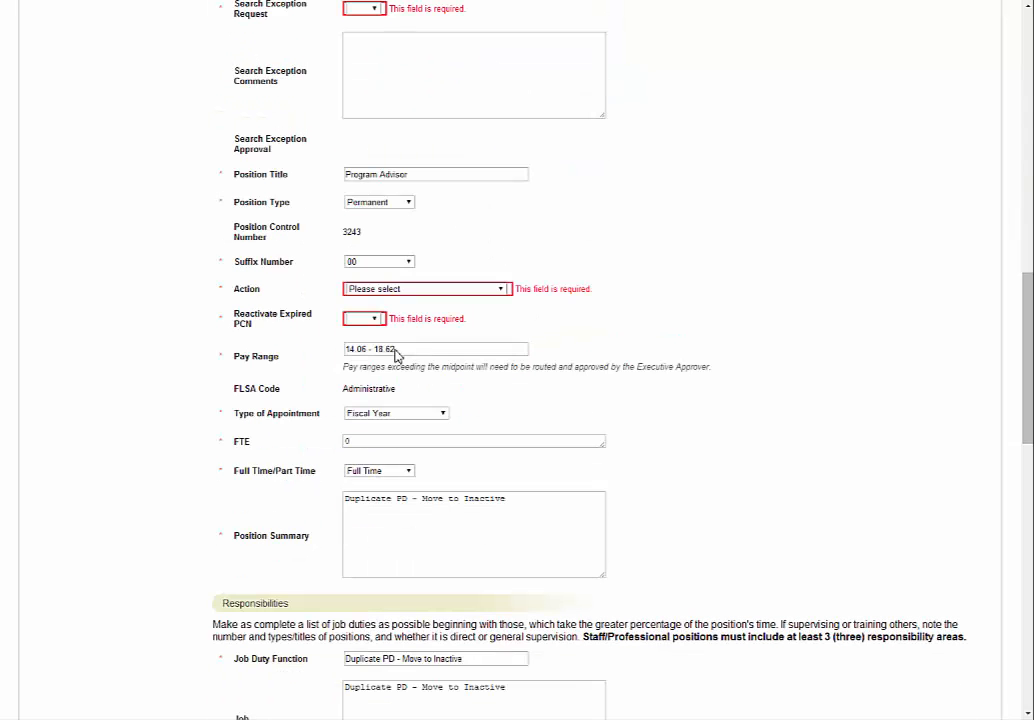
click(415, 289)
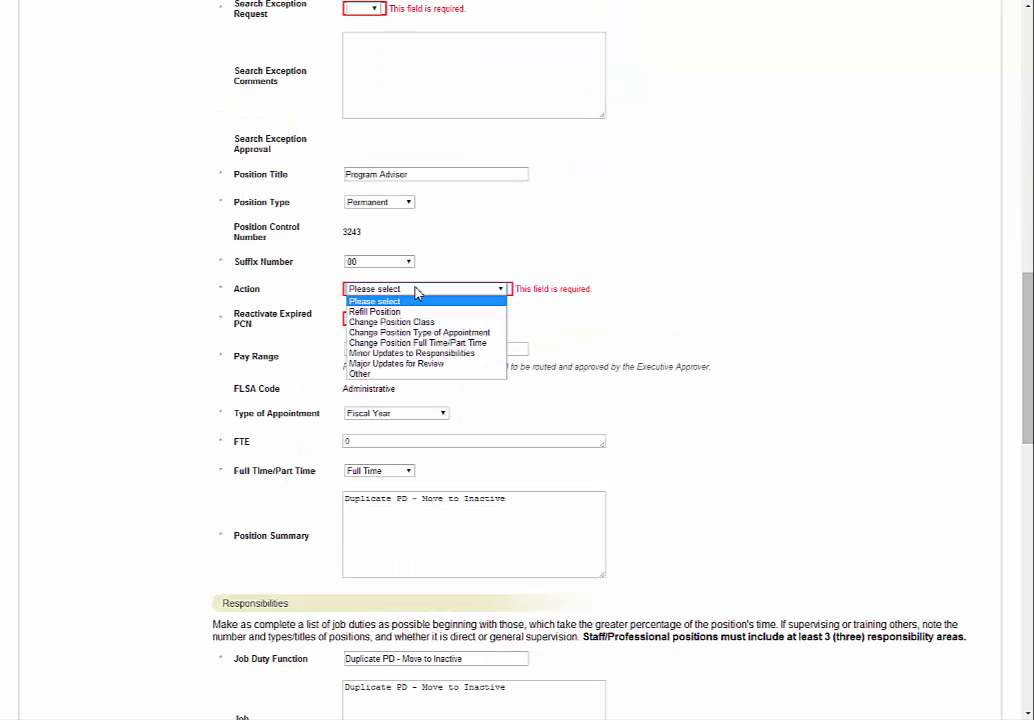
click(415, 290)
click(376, 319)
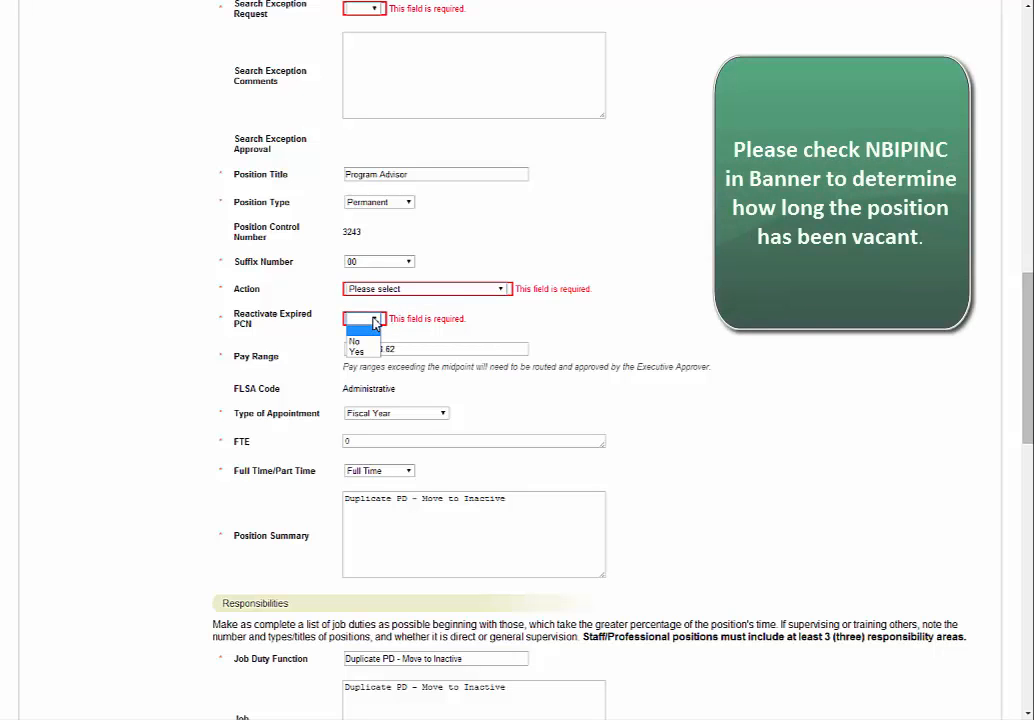
click(376, 319)
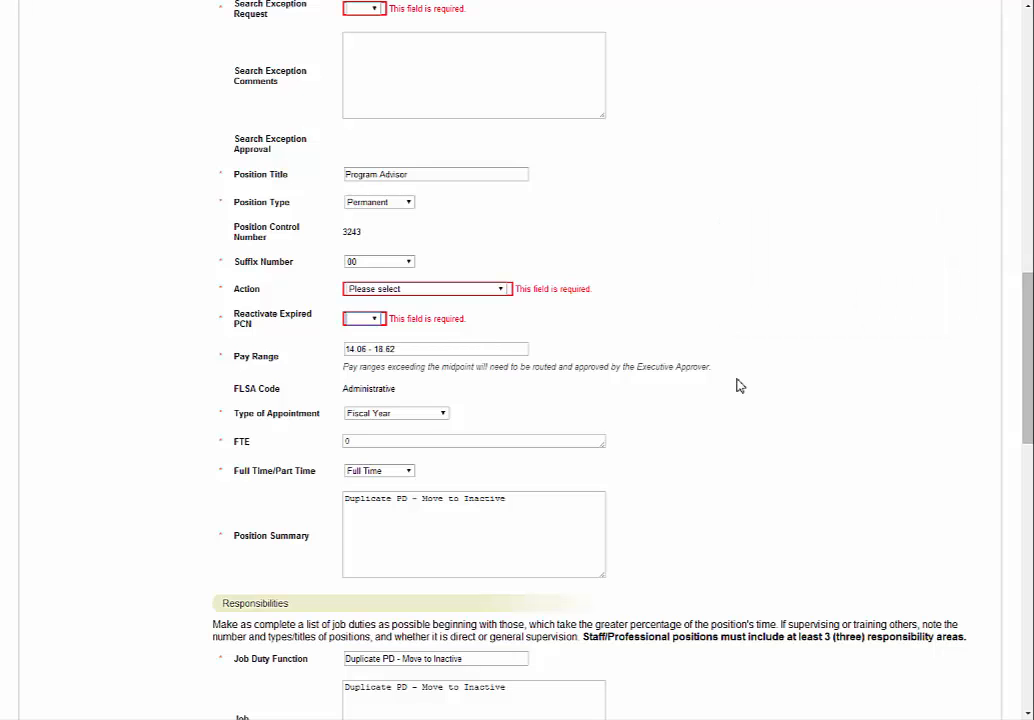
scroll(739, 386, down, 1)
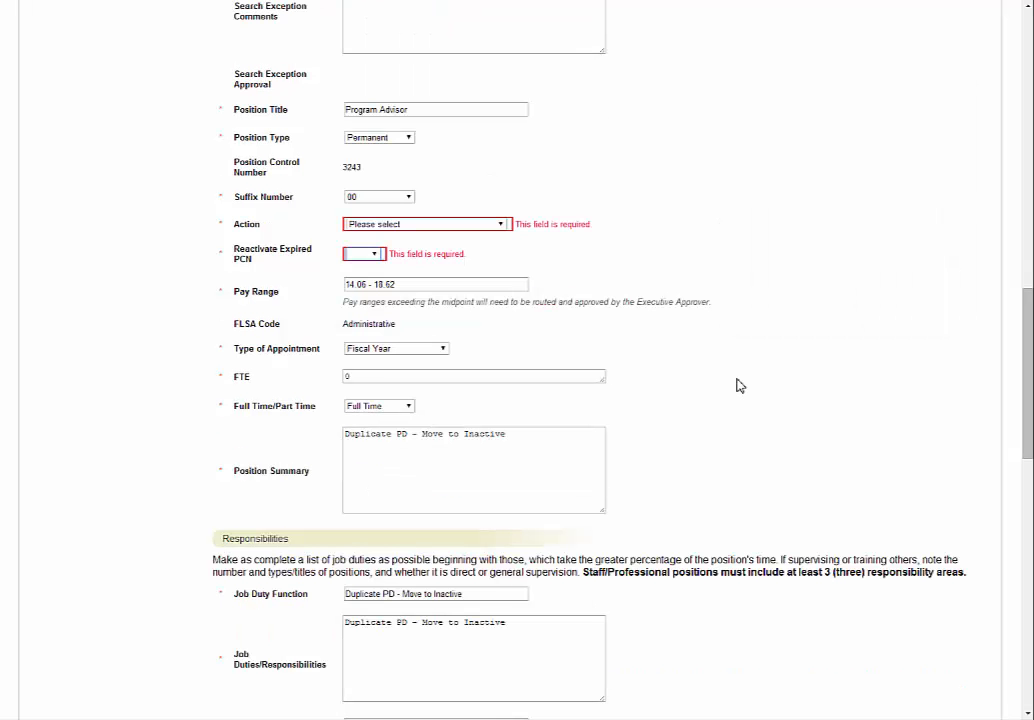
click(427, 348)
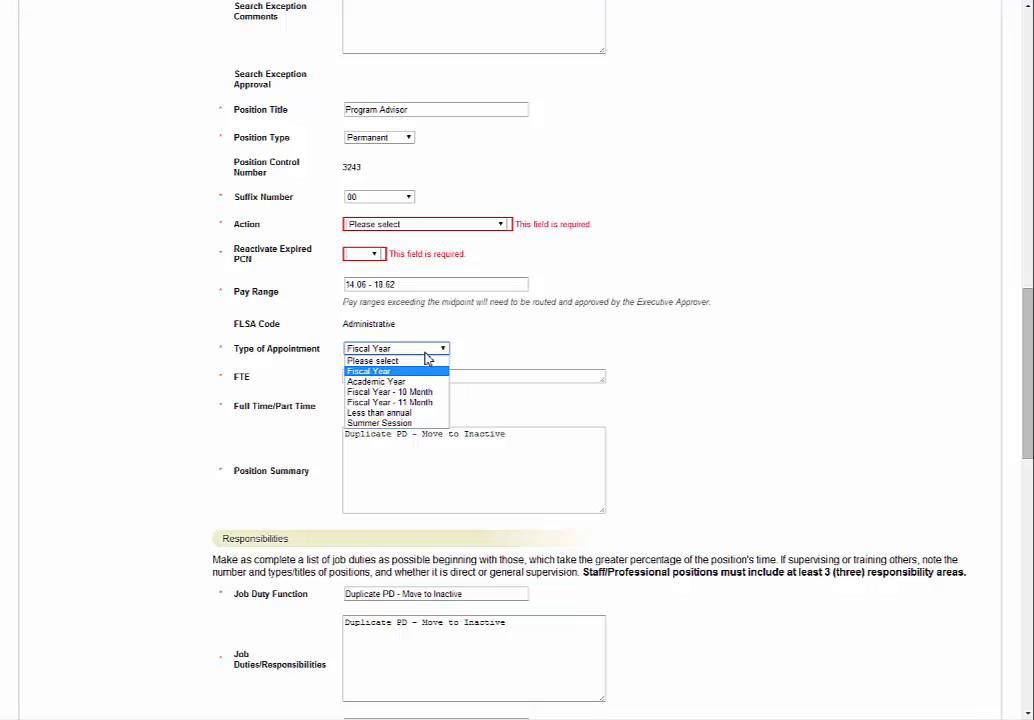
click(427, 352)
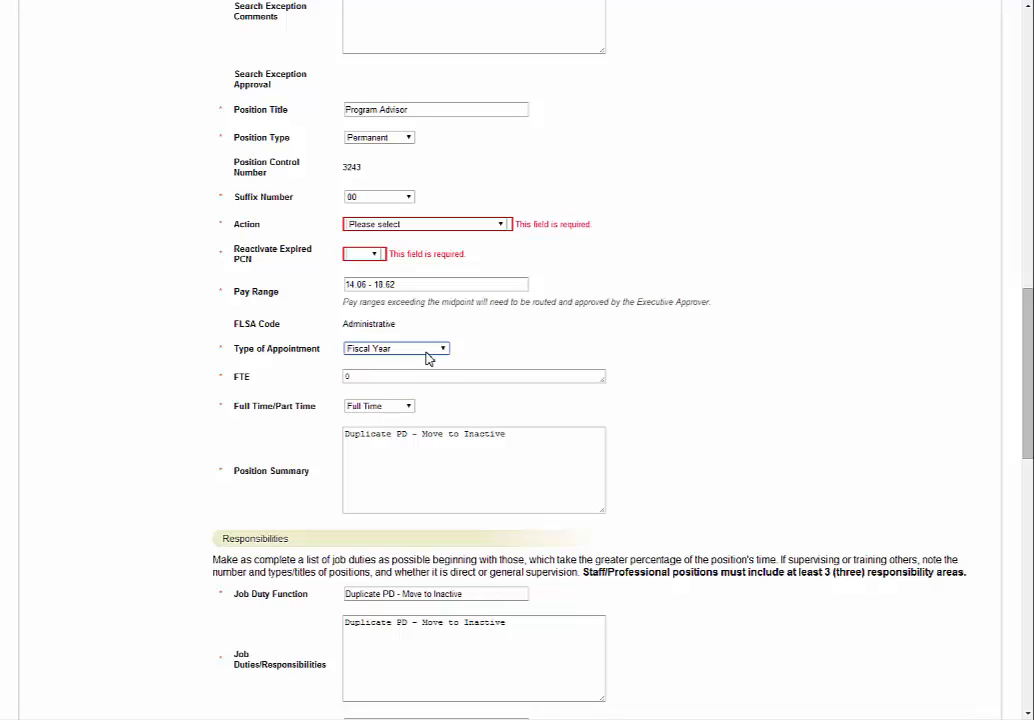
click(408, 407)
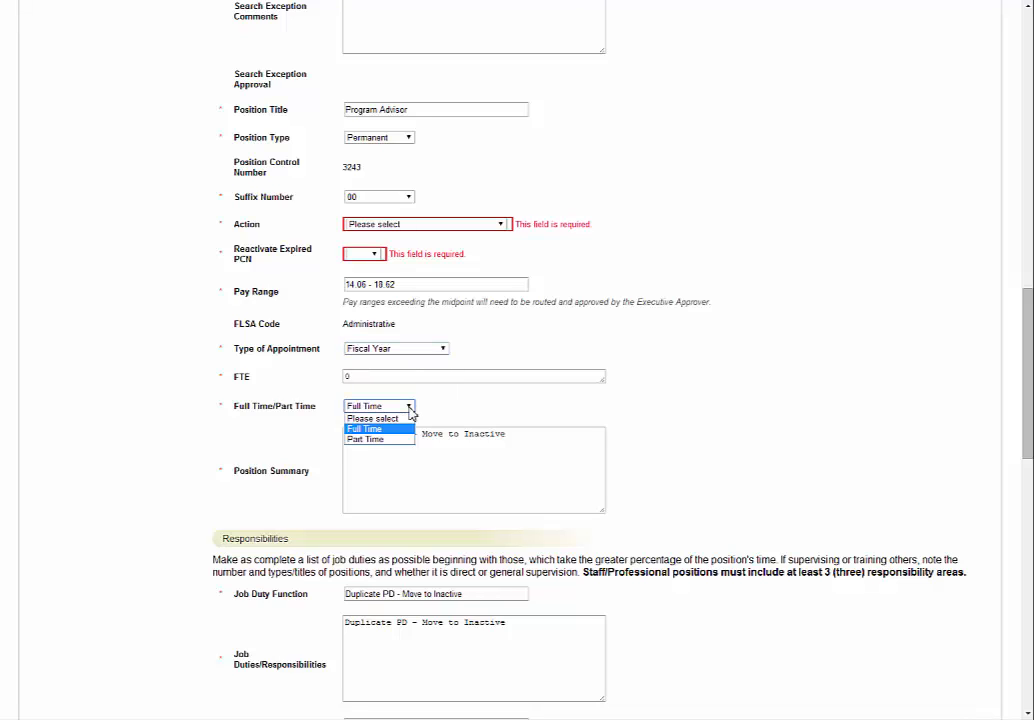
click(410, 410)
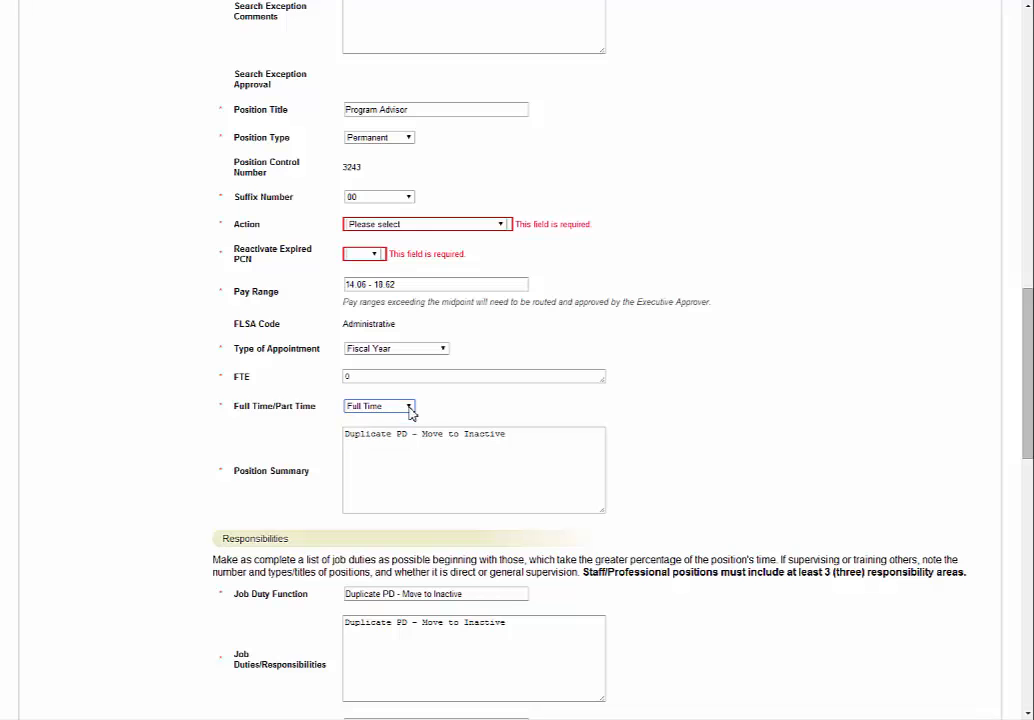
Look through the Responsibilities and Qualifications sections and continue to the Funding page.
scroll(410, 410, down, 4)
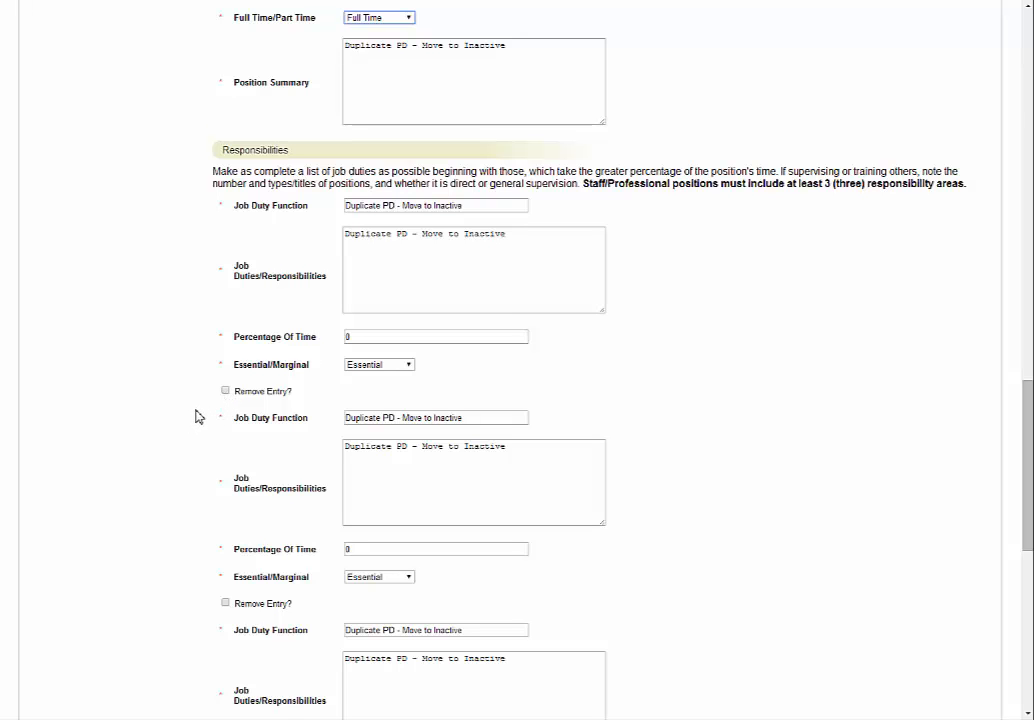
scroll(196, 417, down, 5)
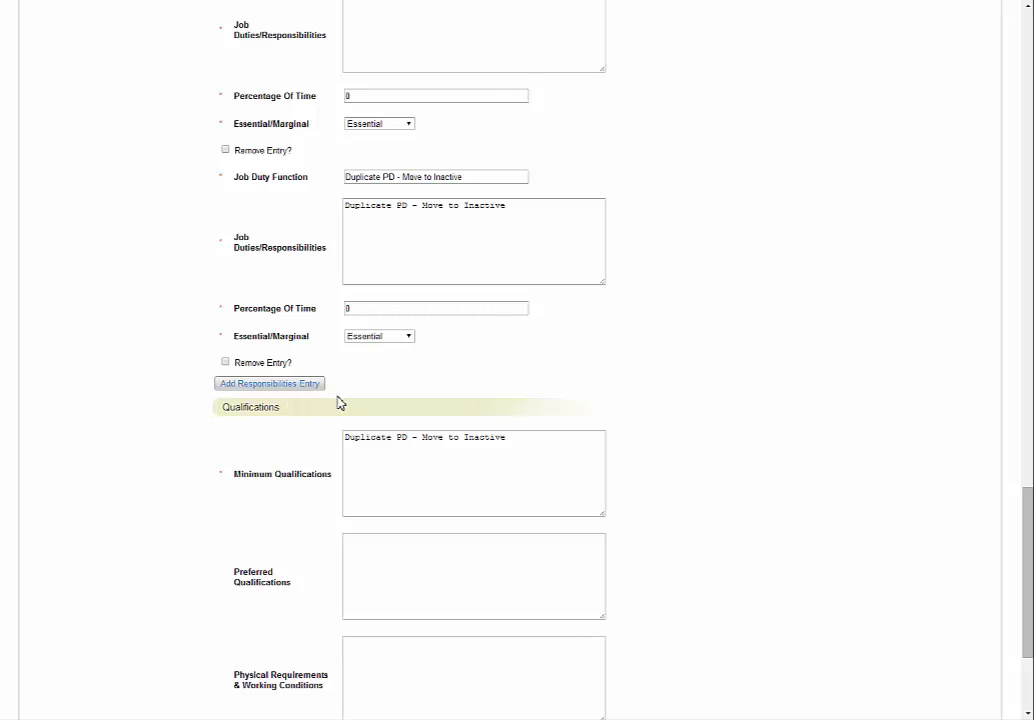
scroll(1030, 585, down, 3)
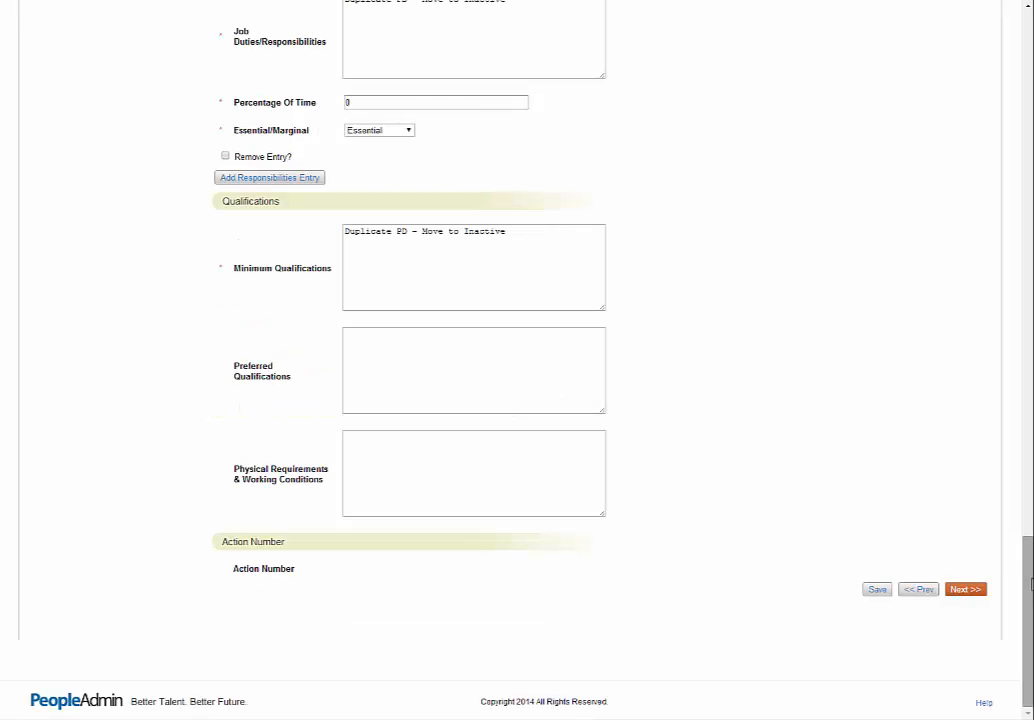
click(966, 591)
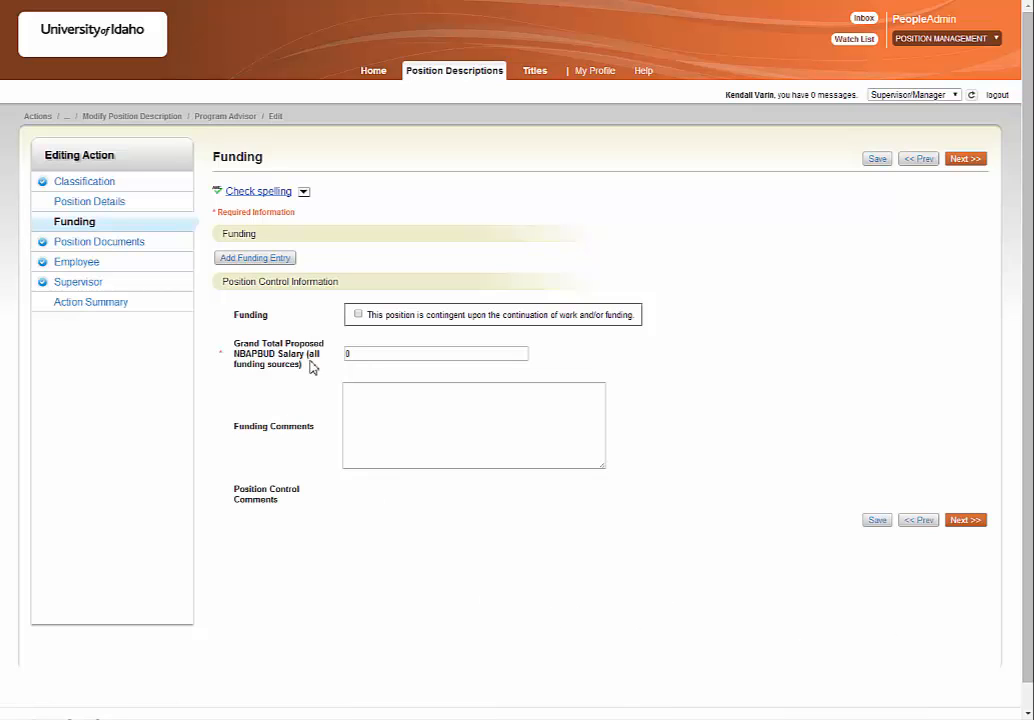
Add a blank funding entry, check the Grand Total Proposed NBAPBUD Salary field and continue to Position Documents.
click(281, 259)
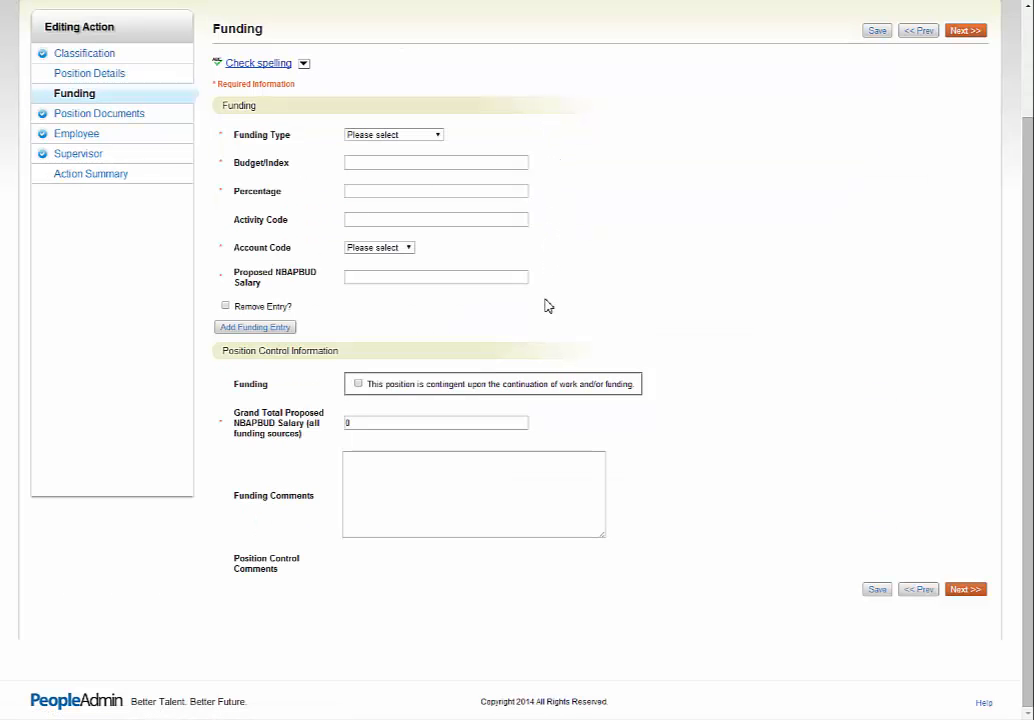
click(516, 425)
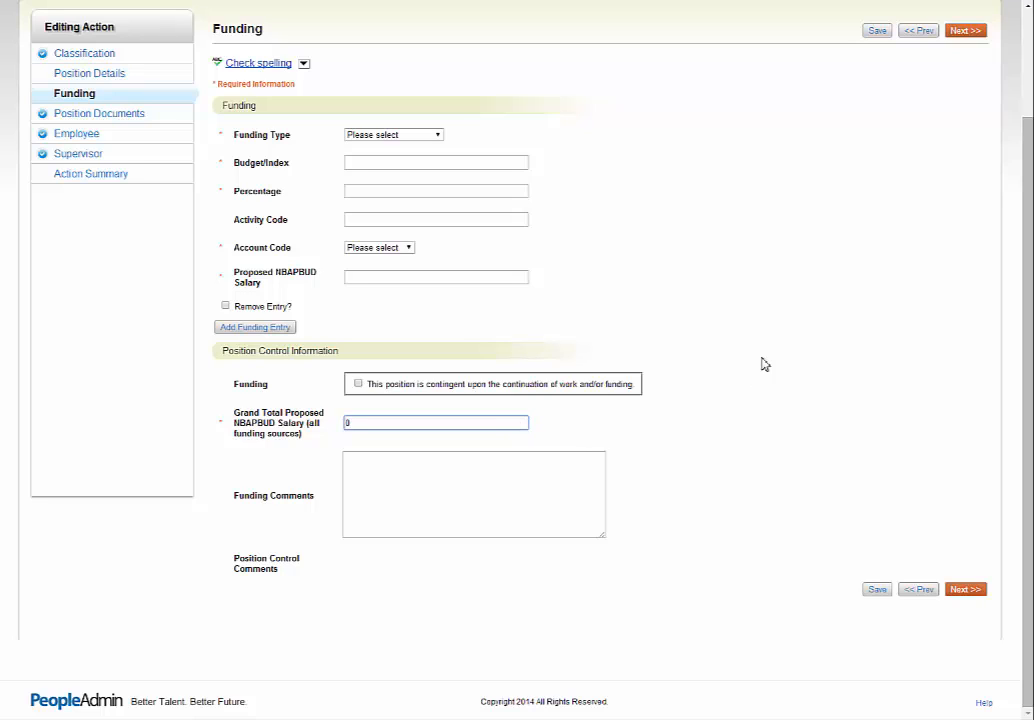
click(973, 40)
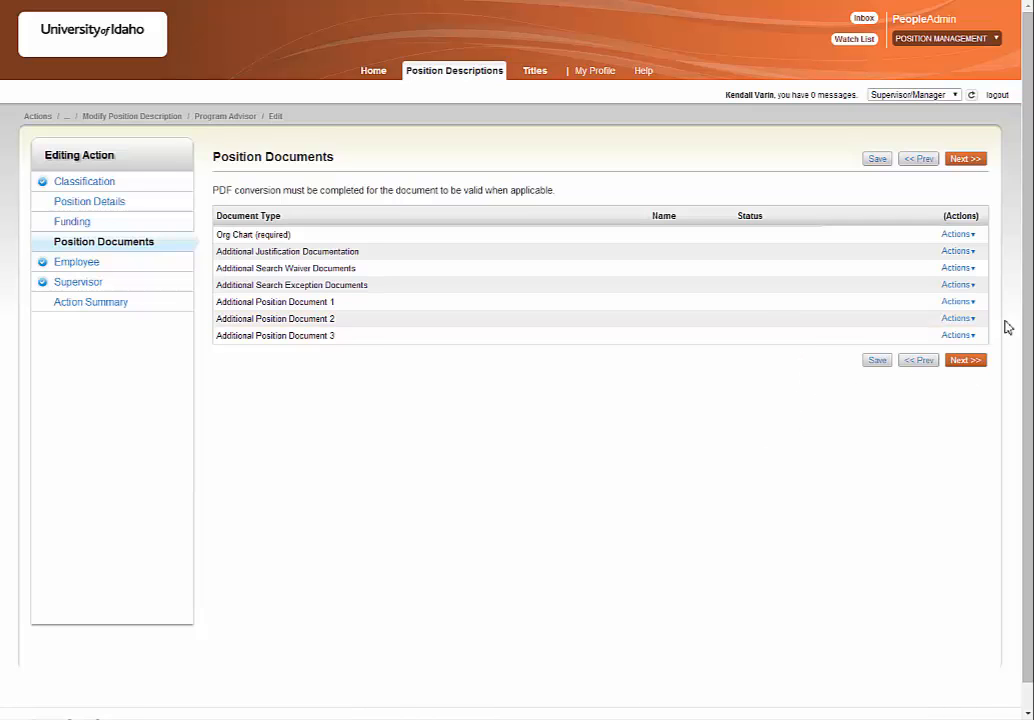
Check the options for attaching the required Org Chart document and continue to the Employee page.
click(970, 236)
mouse_move(950, 236)
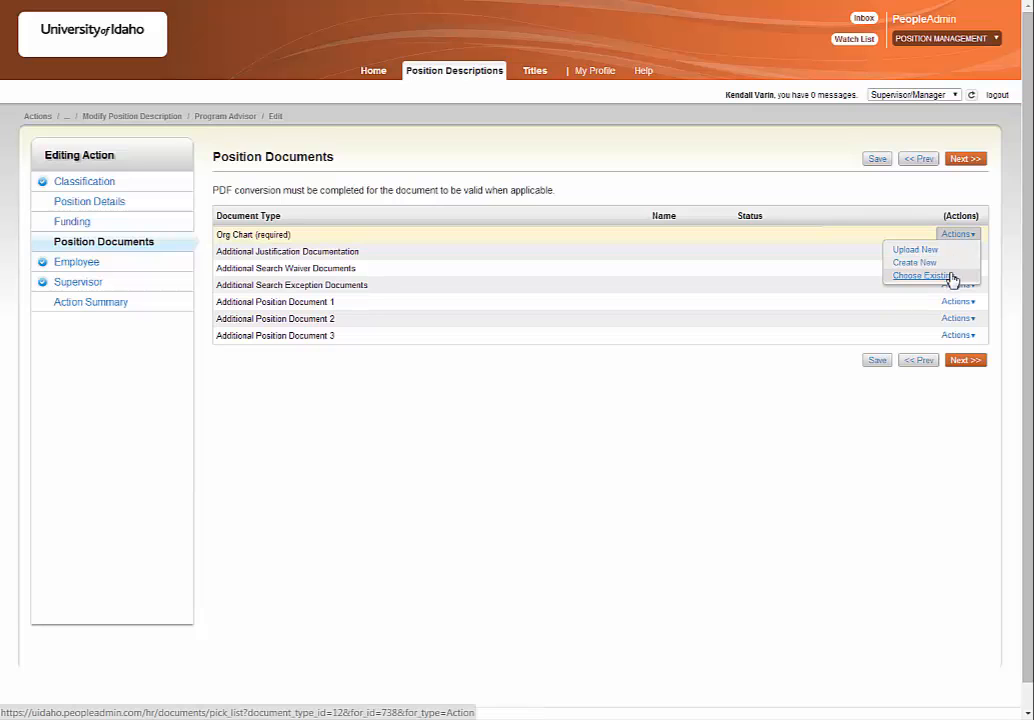
click(966, 360)
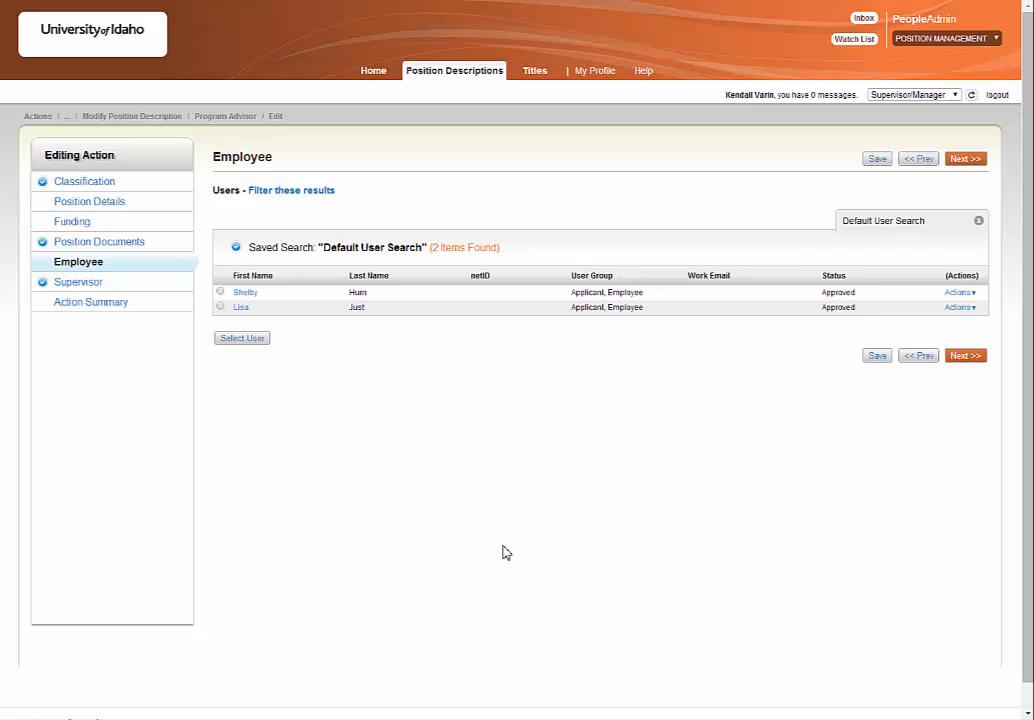
Continue to the Supervisor page, check the filter options for its position descriptions and proceed to the action summary.
click(979, 166)
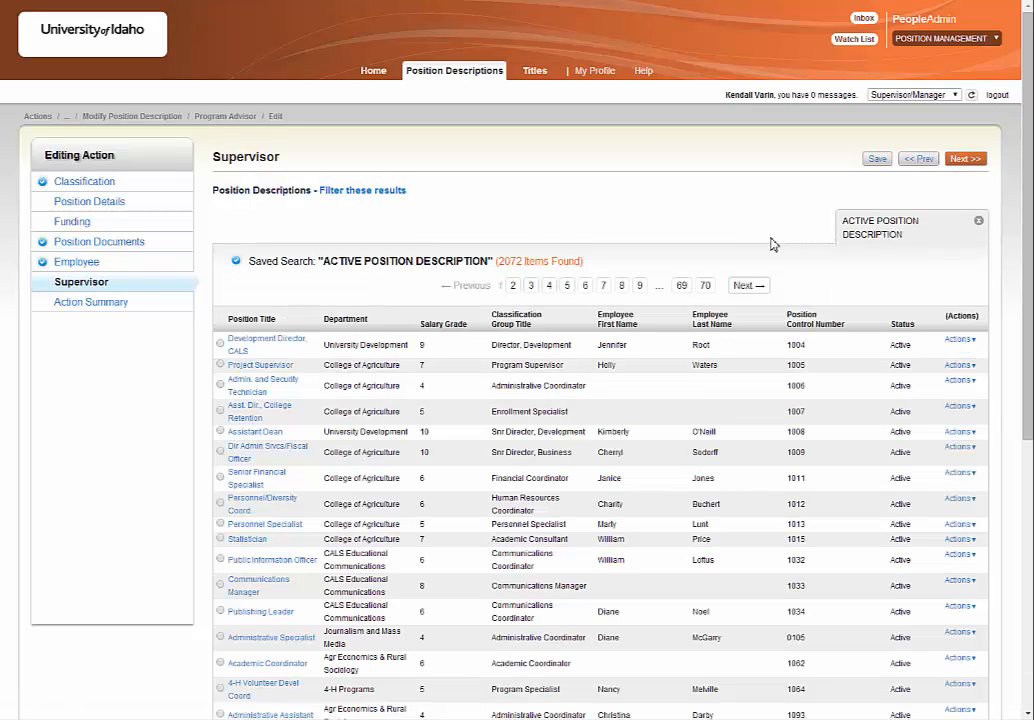
scroll(772, 244, down, 1)
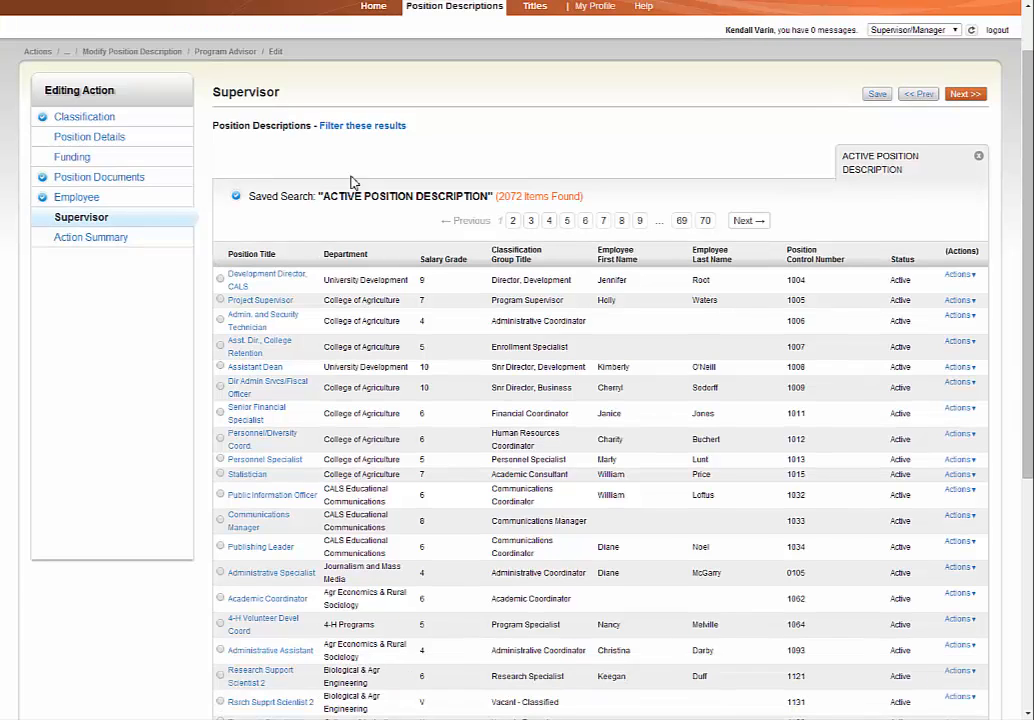
click(363, 127)
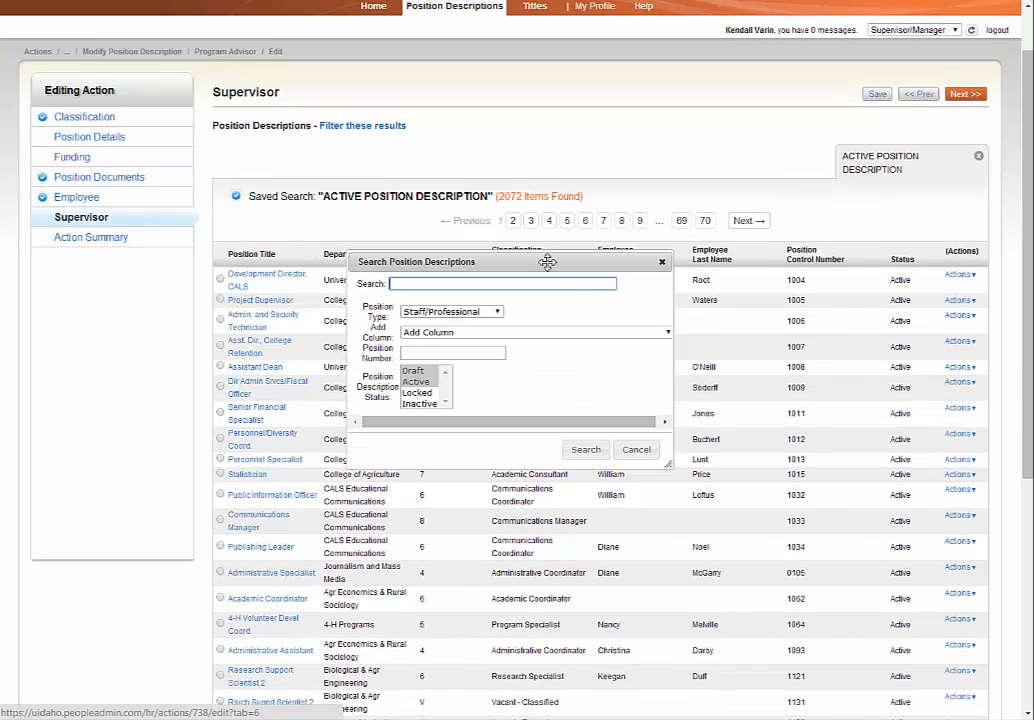
click(666, 266)
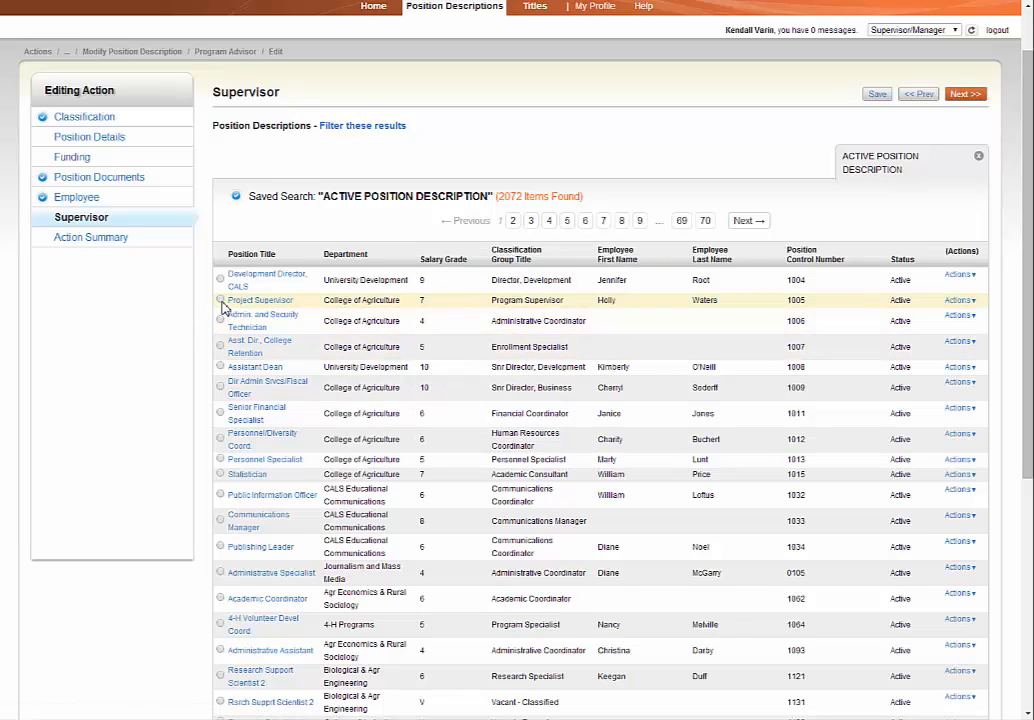
click(960, 95)
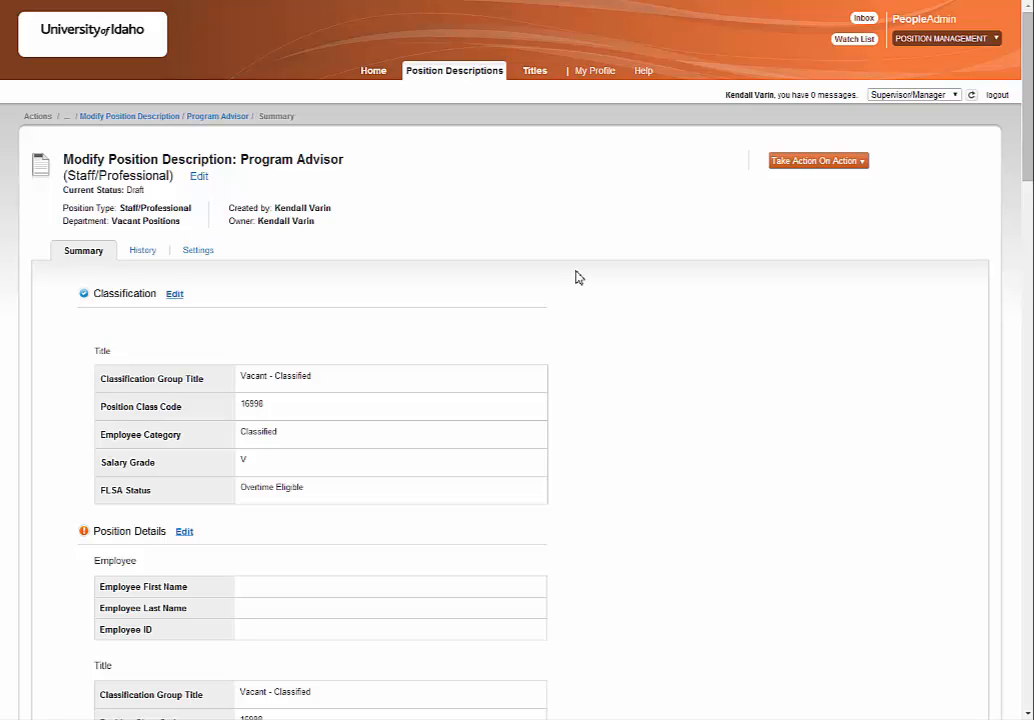
Look over the Program Advisor action summary and examine the workflow actions available for routing it.
scroll(575, 277, down, 2)
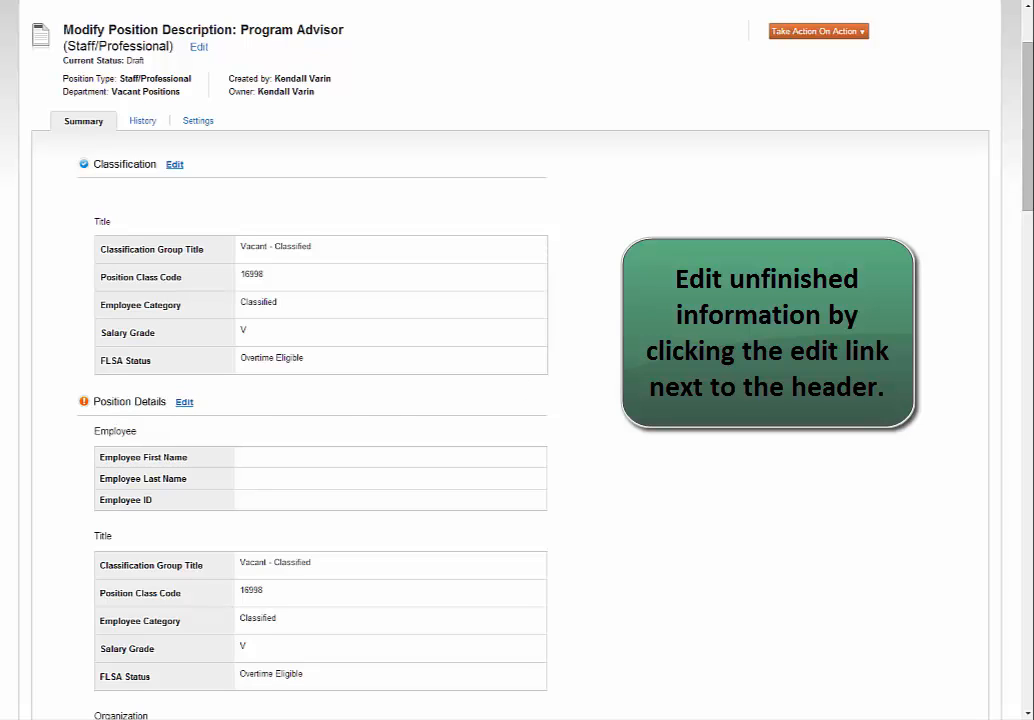
scroll(517, 360, up, 1)
scroll(895, 219, up, 1)
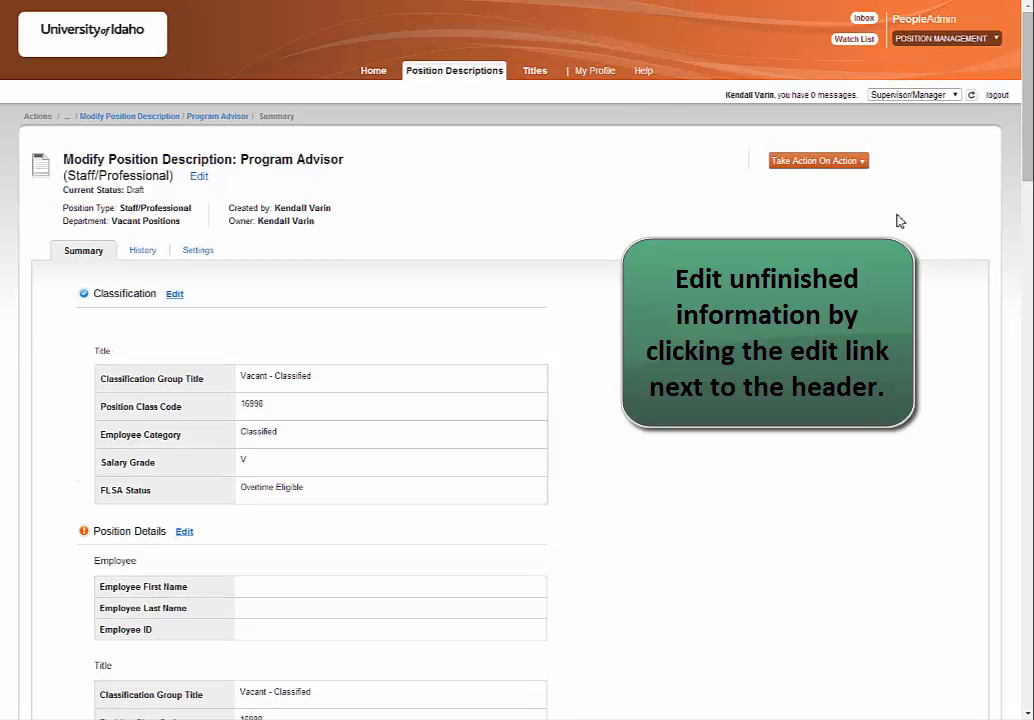
click(866, 162)
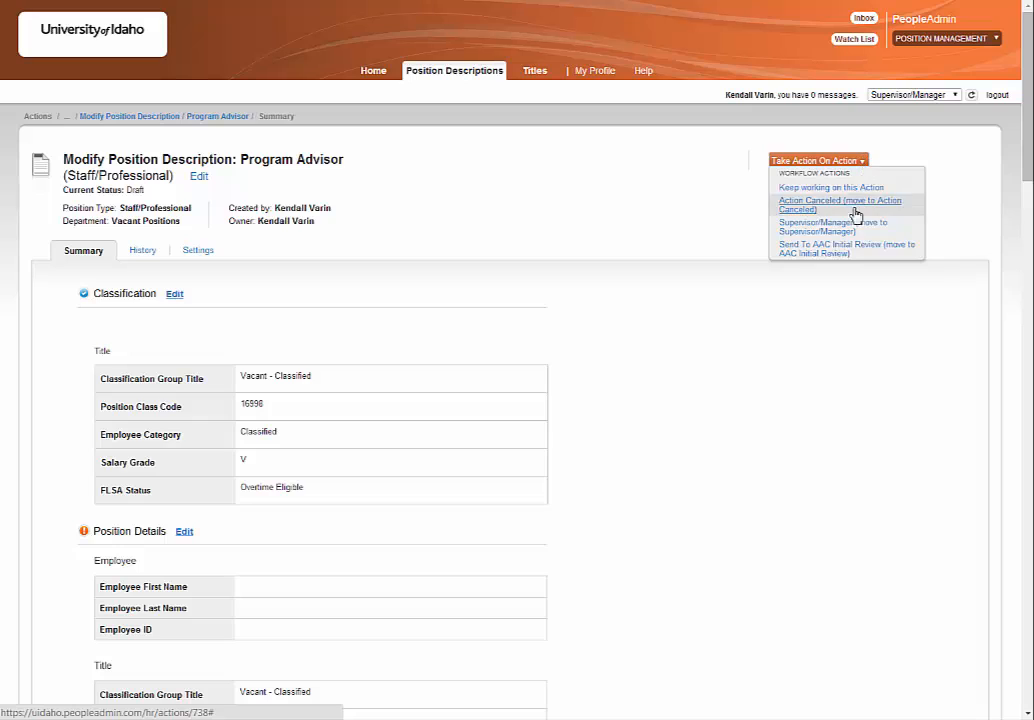
click(838, 262)
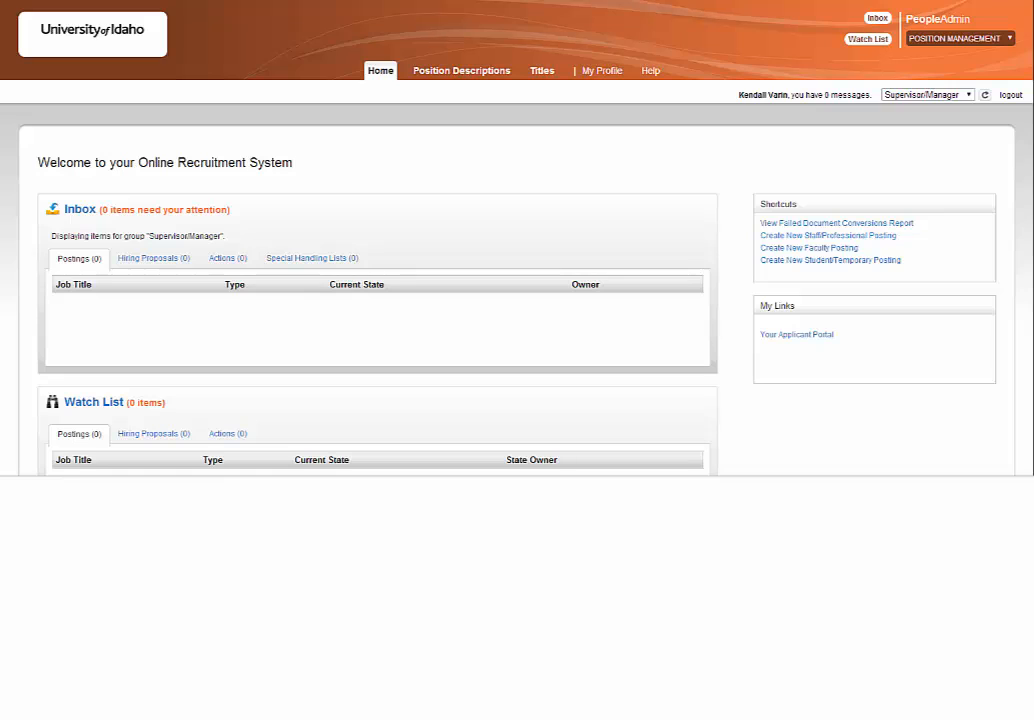
Open the Staff/Professional position descriptions list and check which user groups can be chosen, keeping Supervisor/Manager.
mouse_move(434, 79)
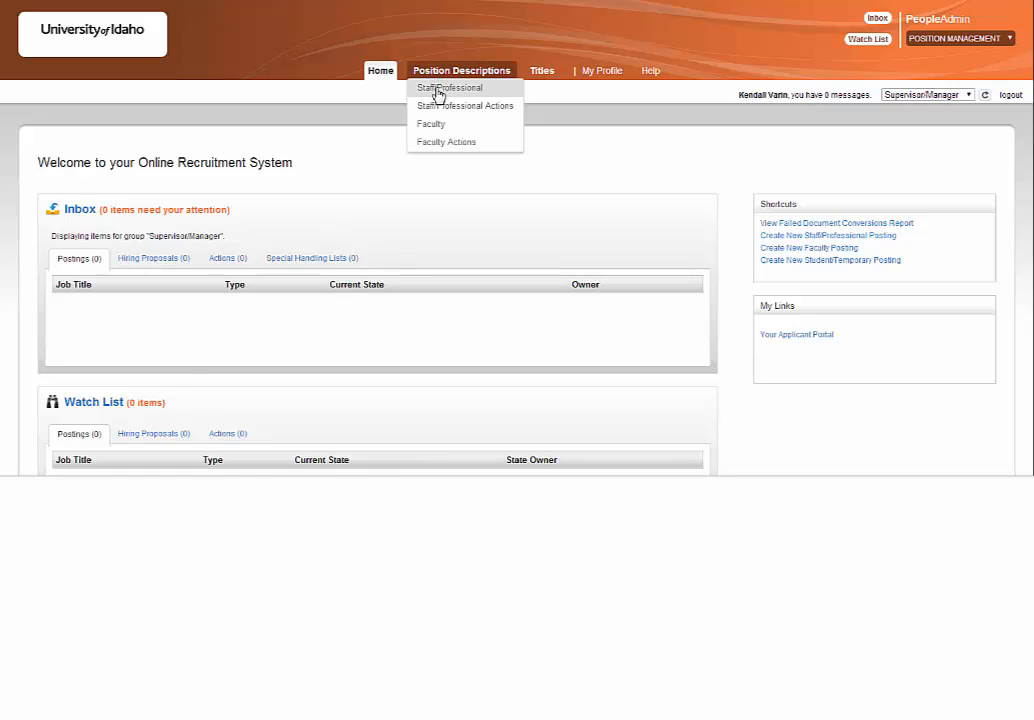
click(437, 90)
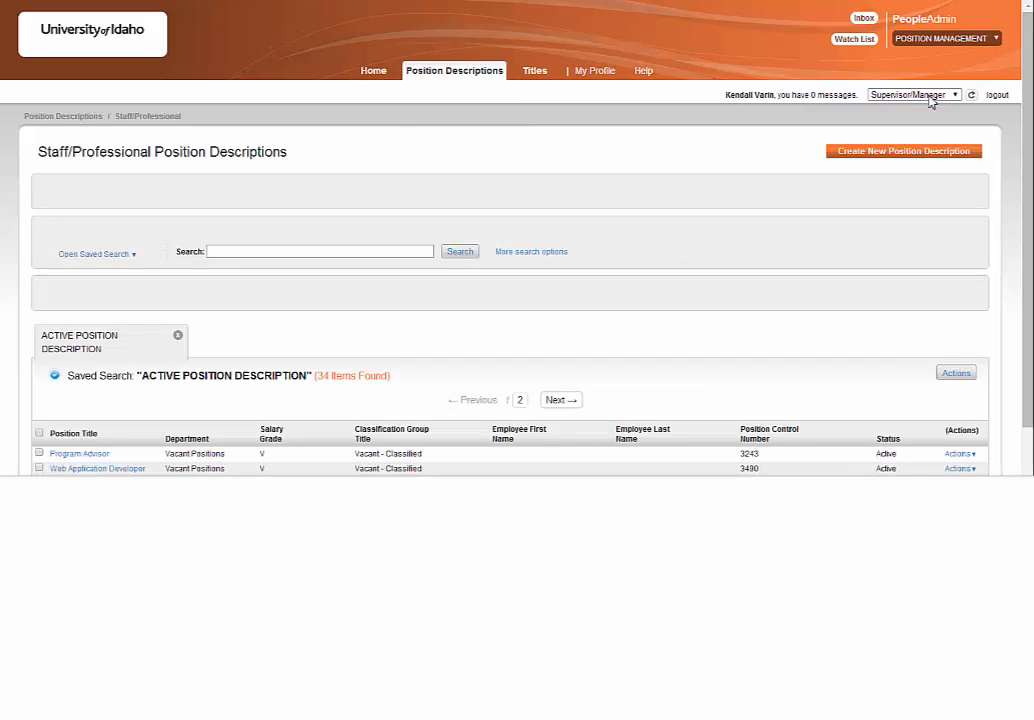
click(930, 97)
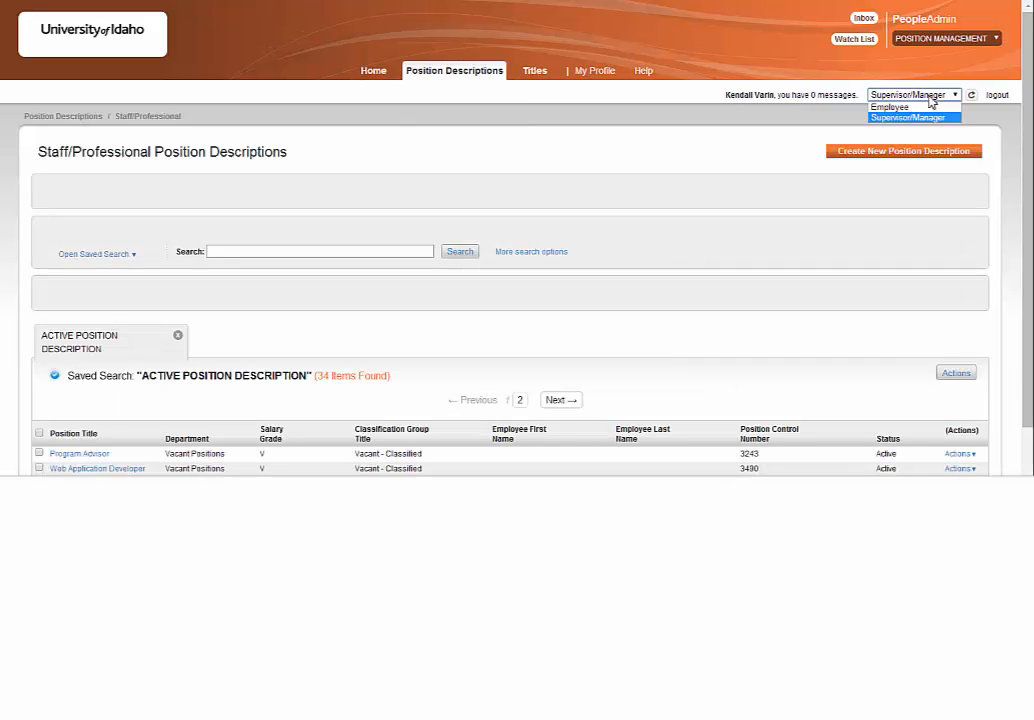
click(931, 99)
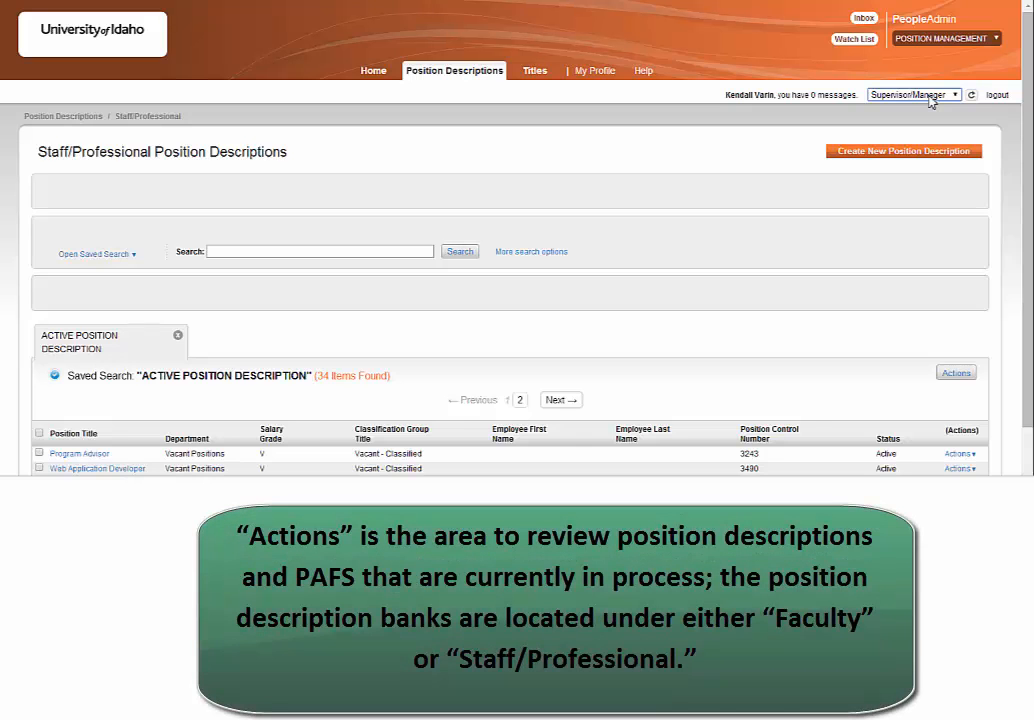
Start a new Staff/Professional position description with Human Resource Services as the department, leaving the position title blank.
click(858, 158)
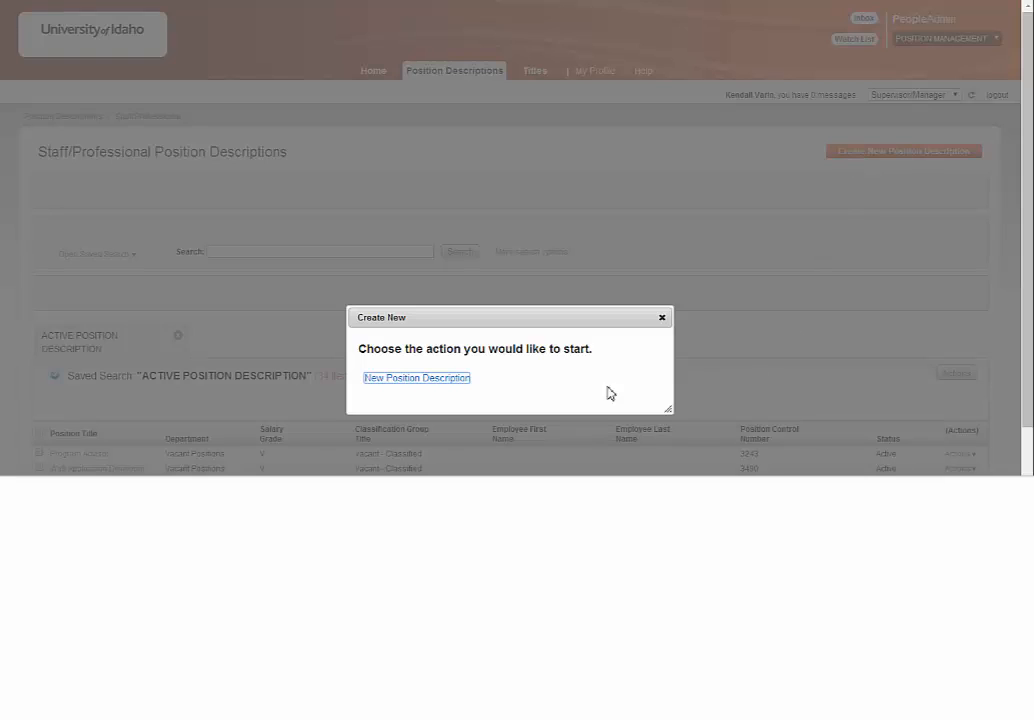
click(436, 380)
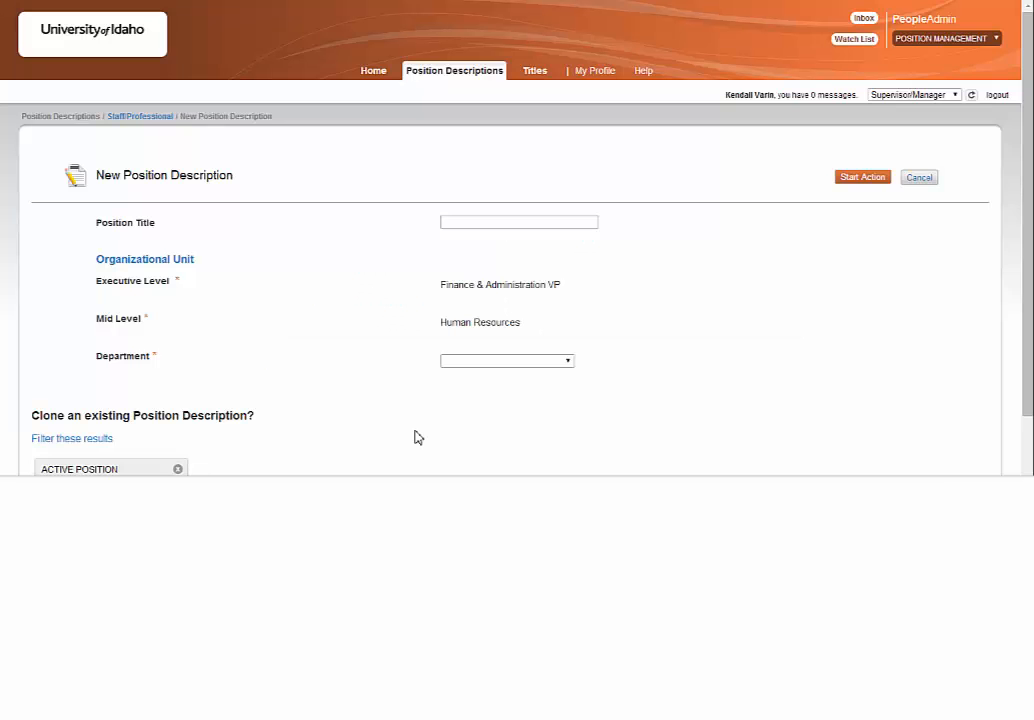
click(505, 222)
click(495, 362)
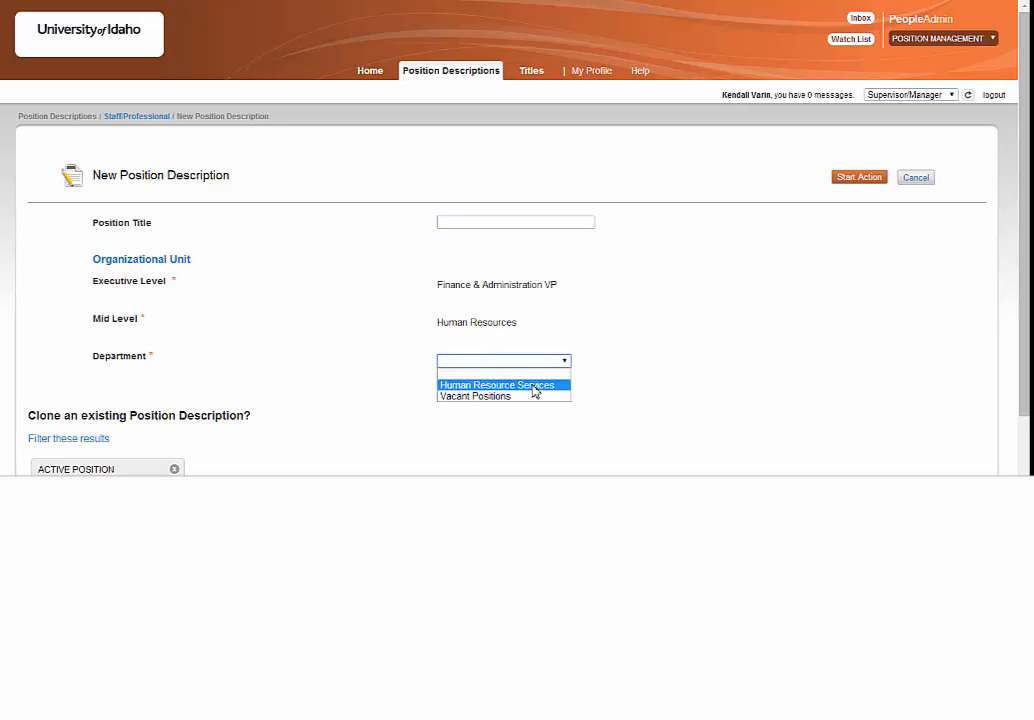
click(528, 386)
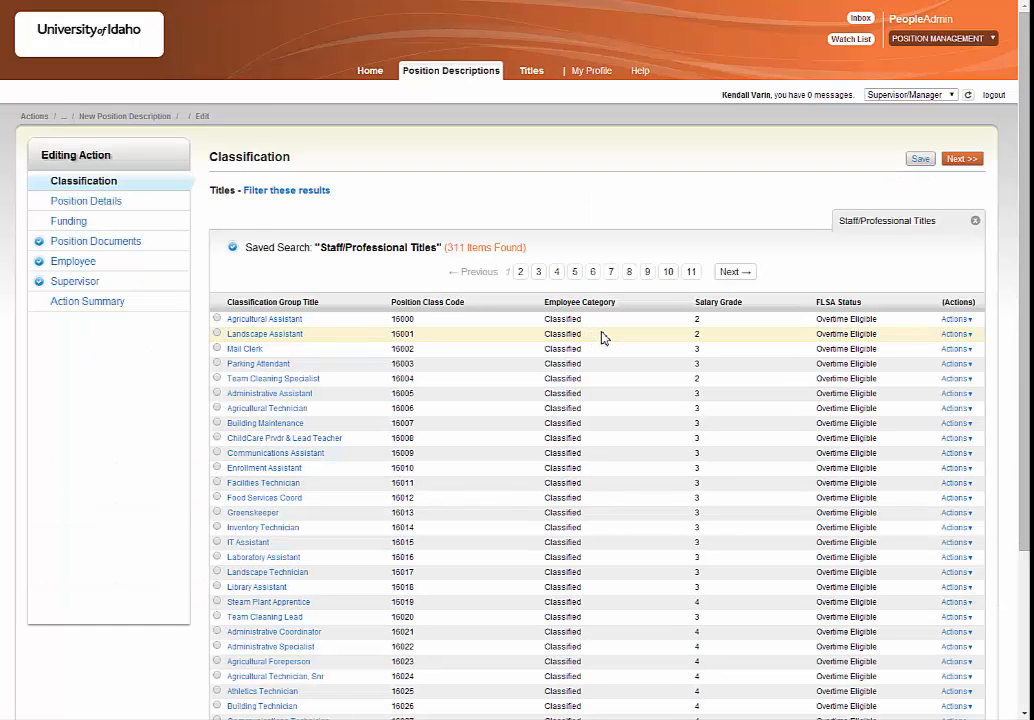
Choose the Agricultural Assistant title on the Classification page and continue to Position Details.
click(218, 319)
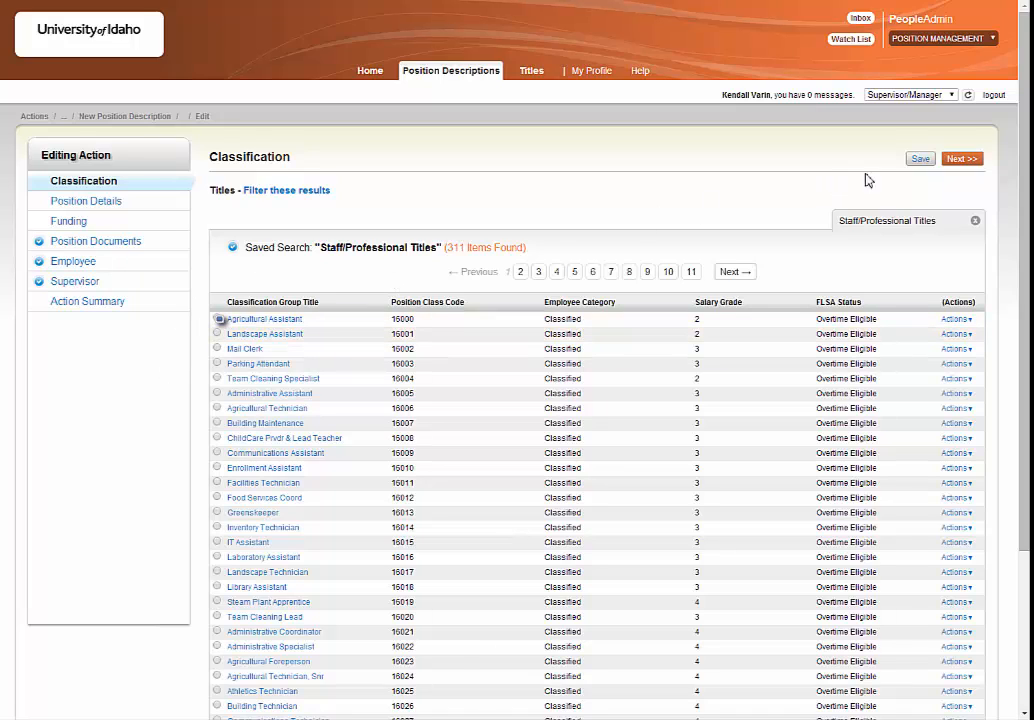
click(968, 161)
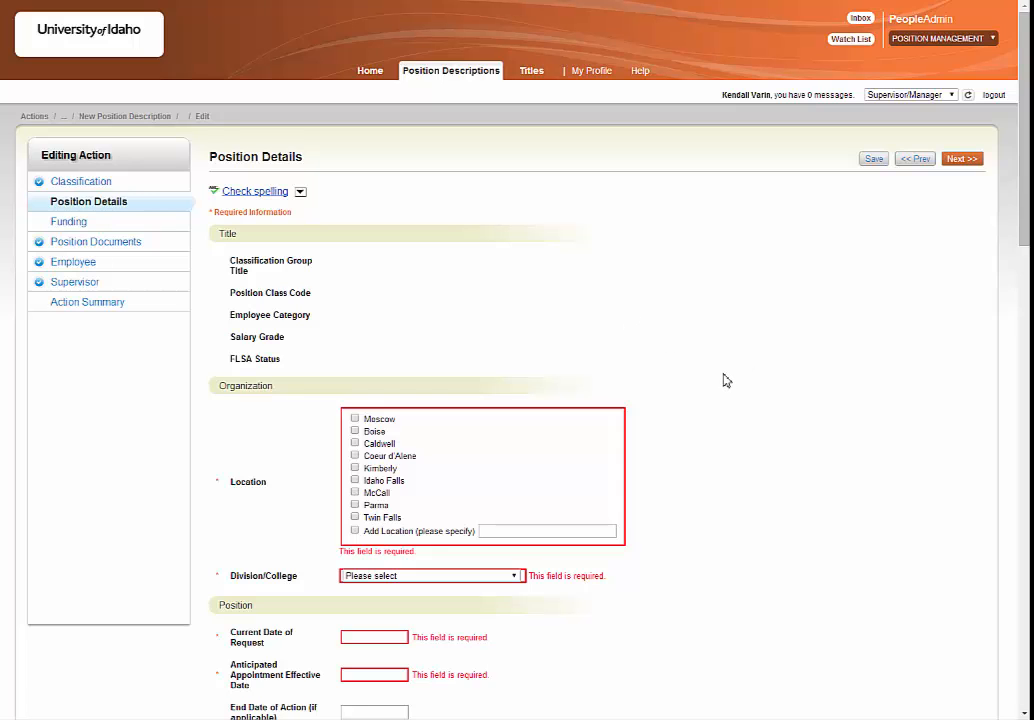
Look through the Position Details fields, including Responsibilities and Qualifications, and continue to the Funding page.
scroll(722, 378, down, 1)
scroll(731, 373, down, 2)
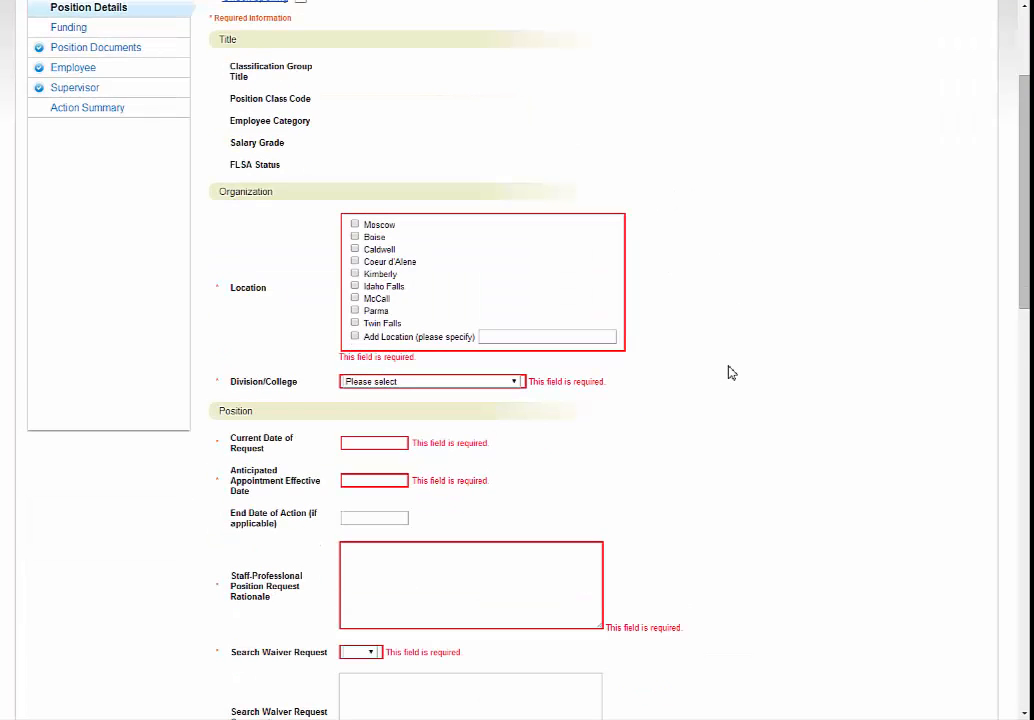
scroll(731, 373, down, 6)
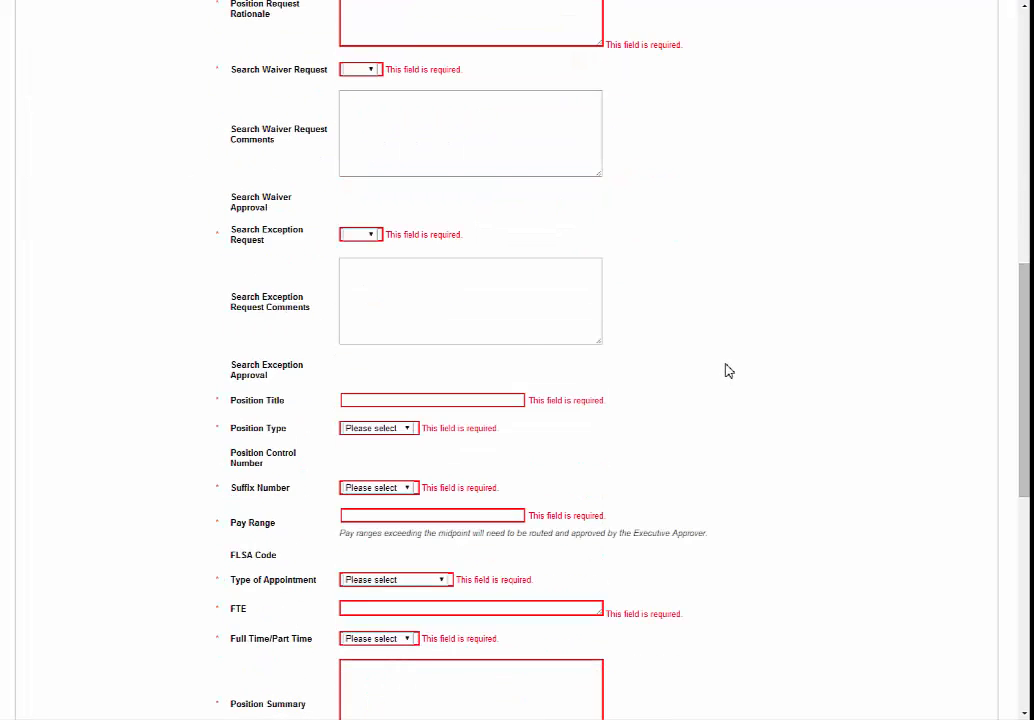
scroll(728, 371, down, 7)
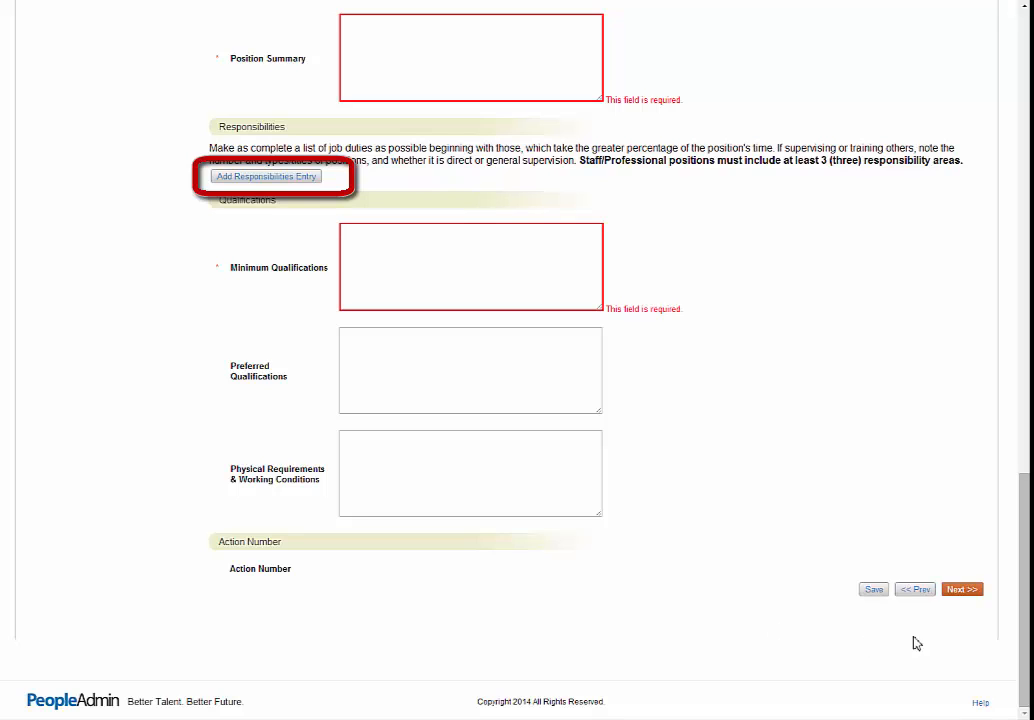
click(962, 591)
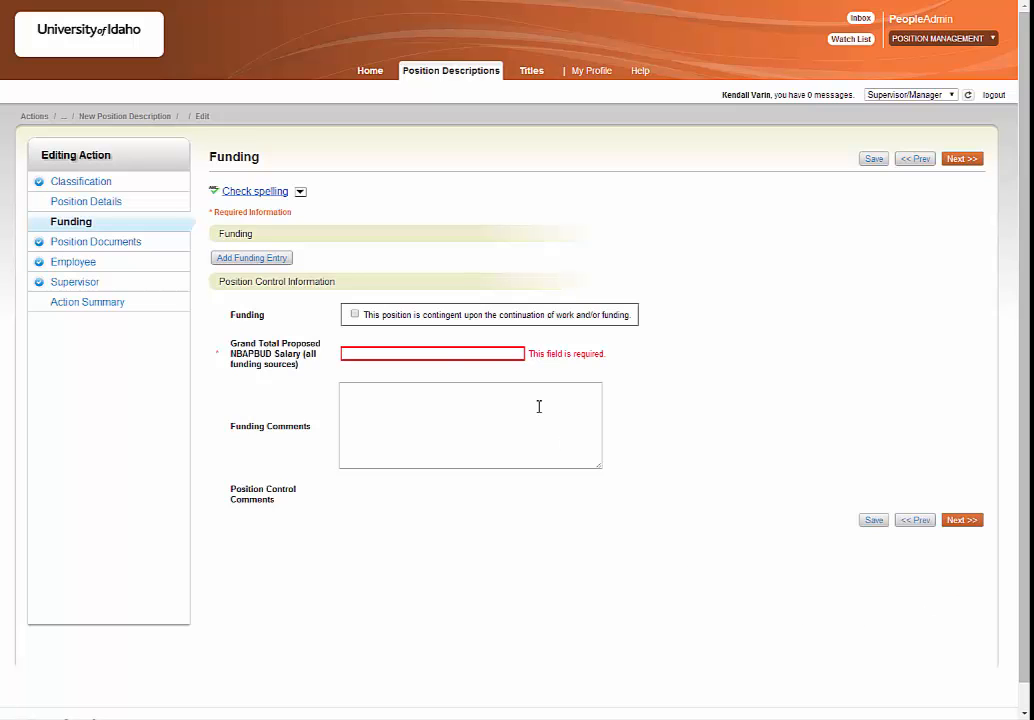
Add a blank funding entry and continue past Position Documents to the Employee page.
click(245, 262)
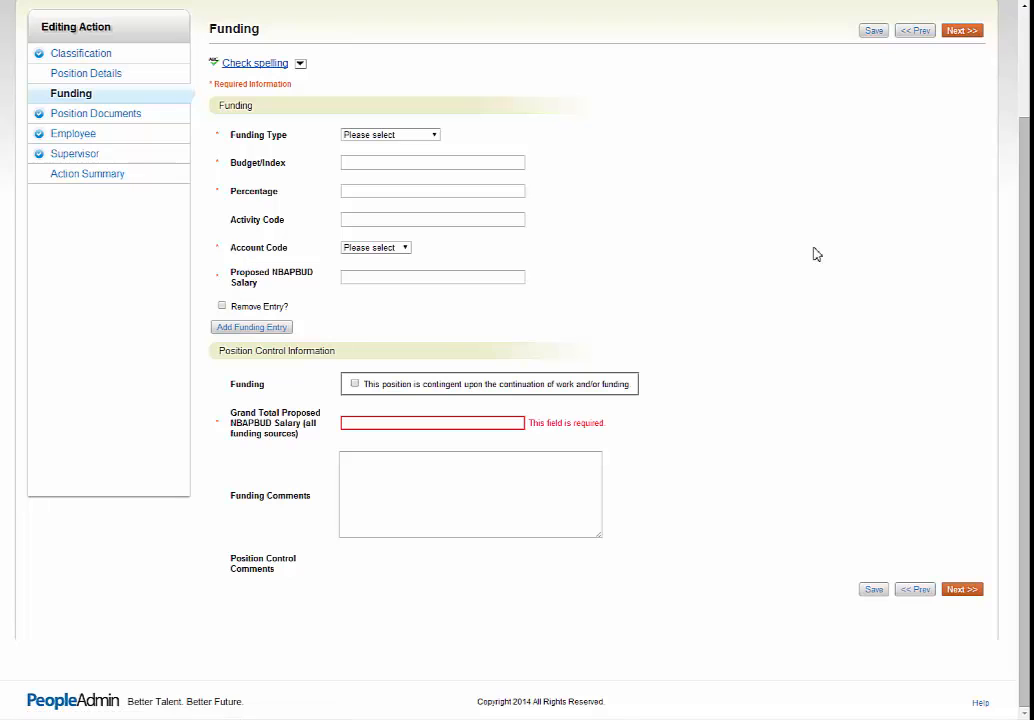
click(970, 32)
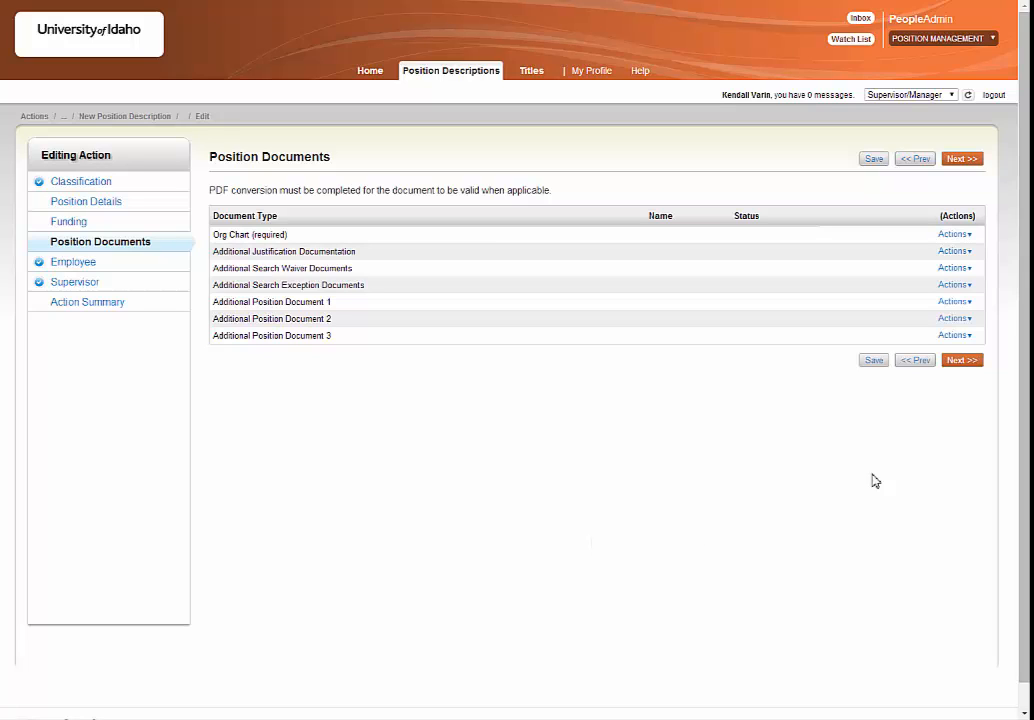
click(961, 362)
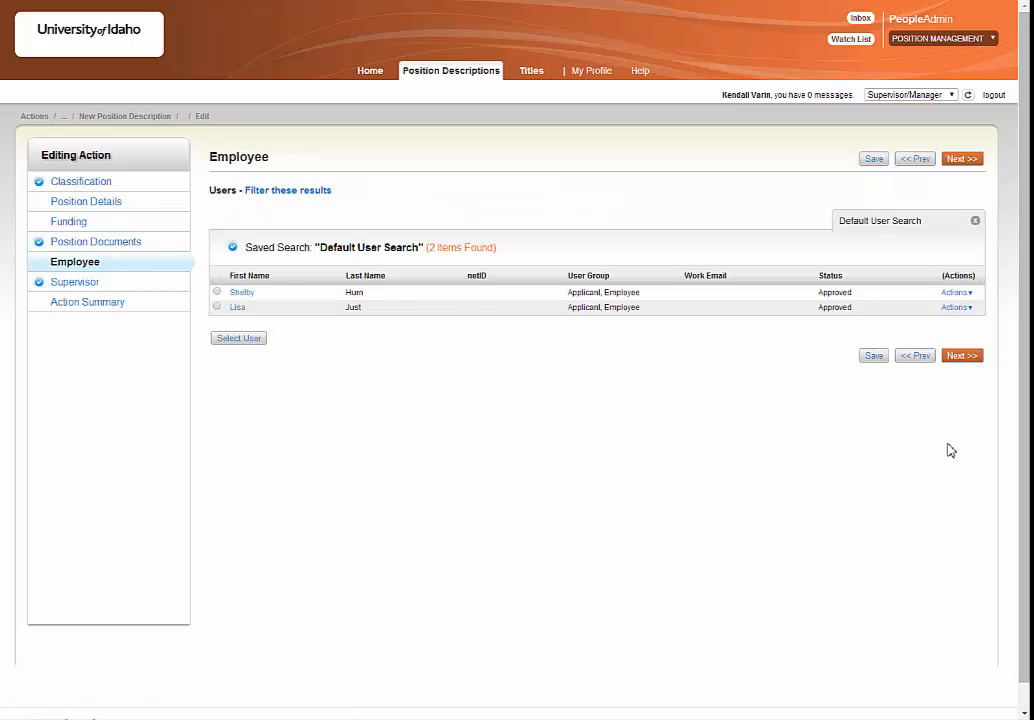
Leave the Employee page without a selection, check the supervisor filter options and proceed to the new position's action summary.
click(970, 356)
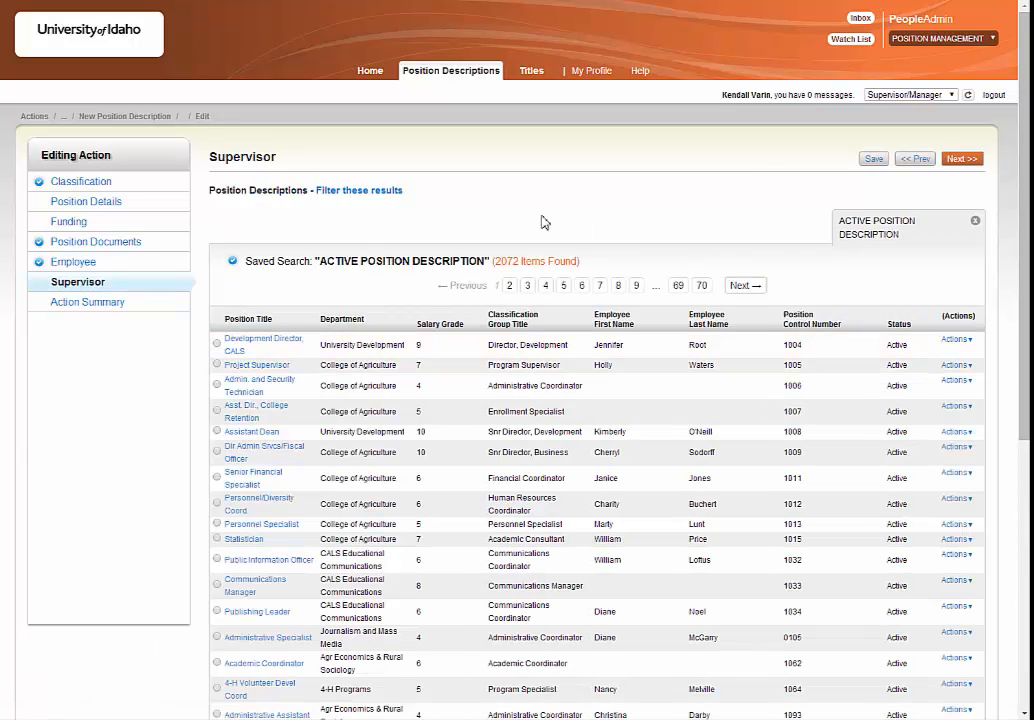
click(360, 190)
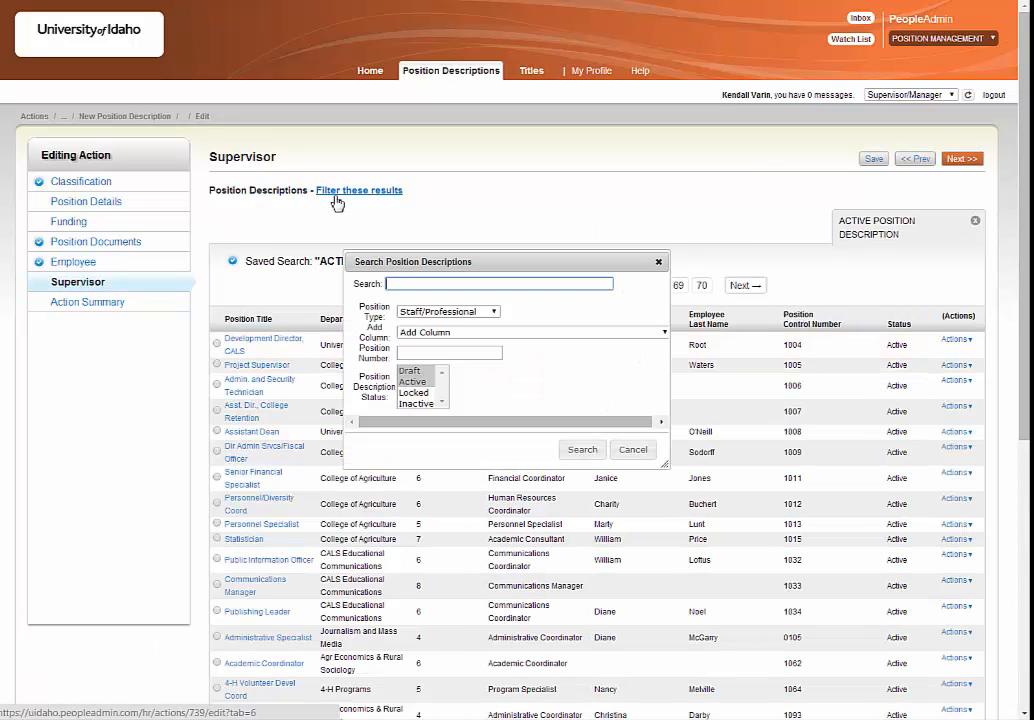
click(658, 262)
click(962, 160)
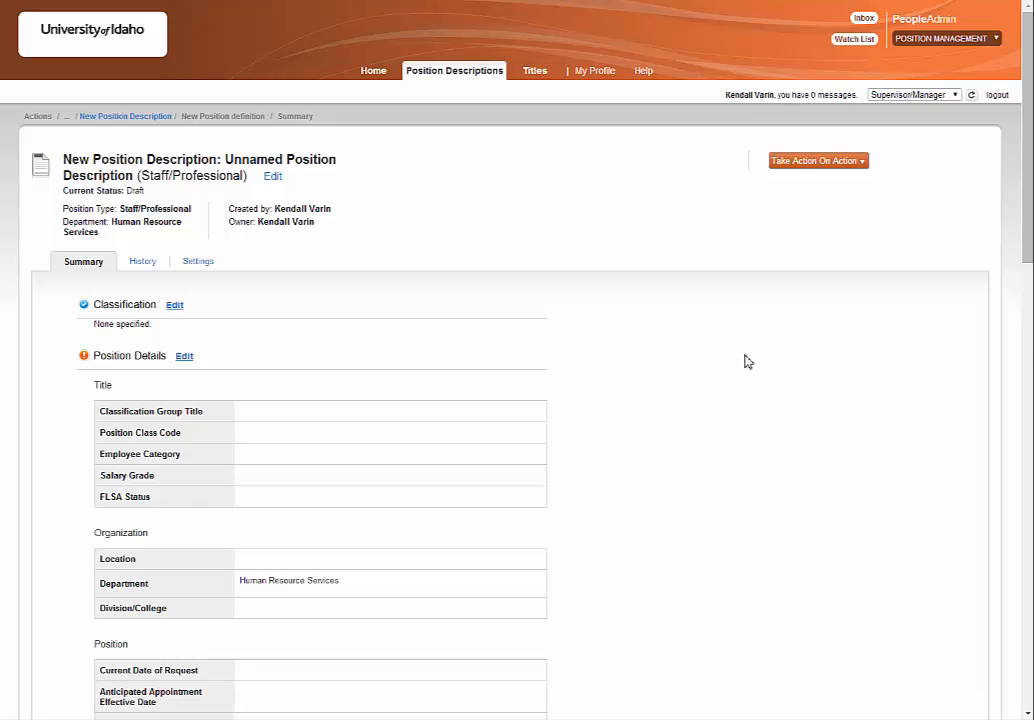
Review the new position description's summary from Position Details through the Funding section.
scroll(745, 362, down, 6)
scroll(750, 366, down, 6)
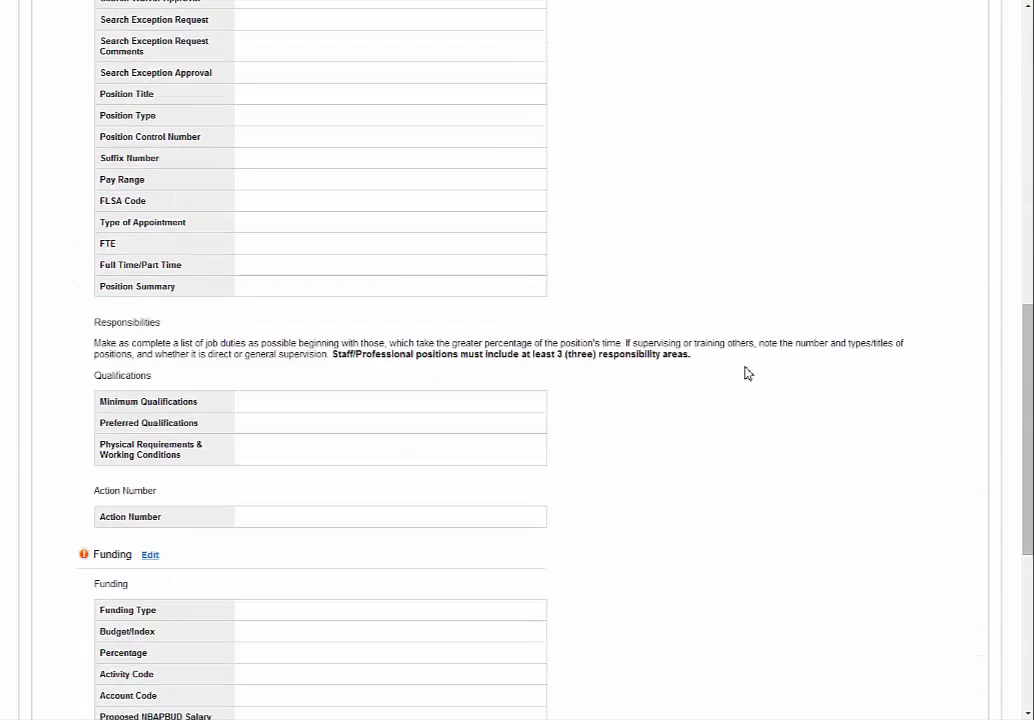
scroll(745, 388, up, 12)
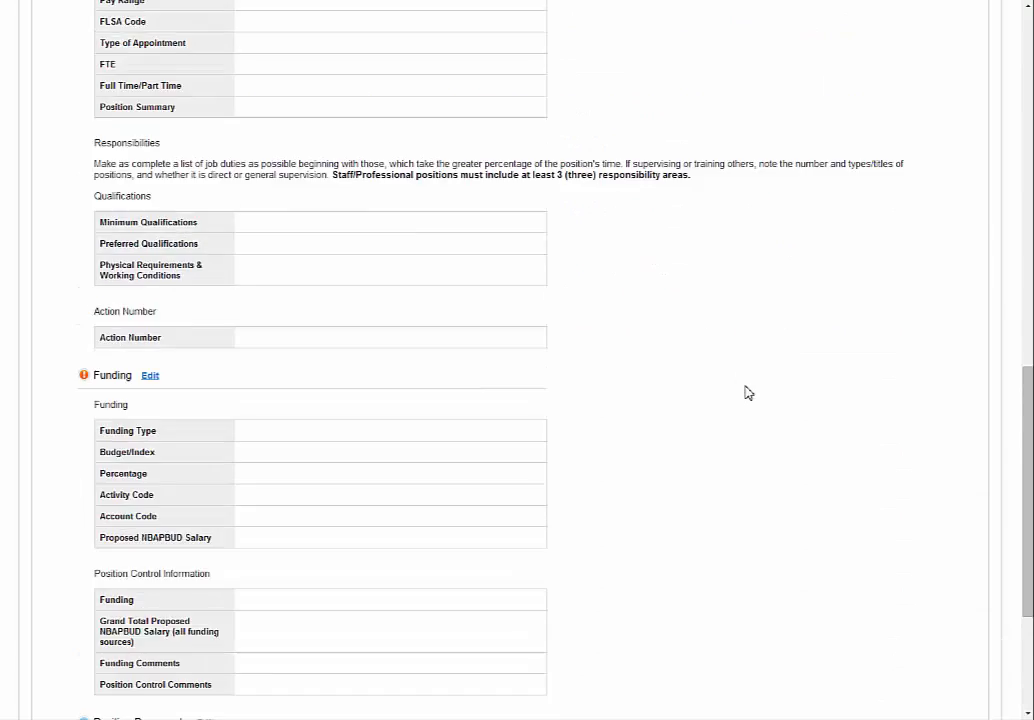
scroll(745, 380, up, 3)
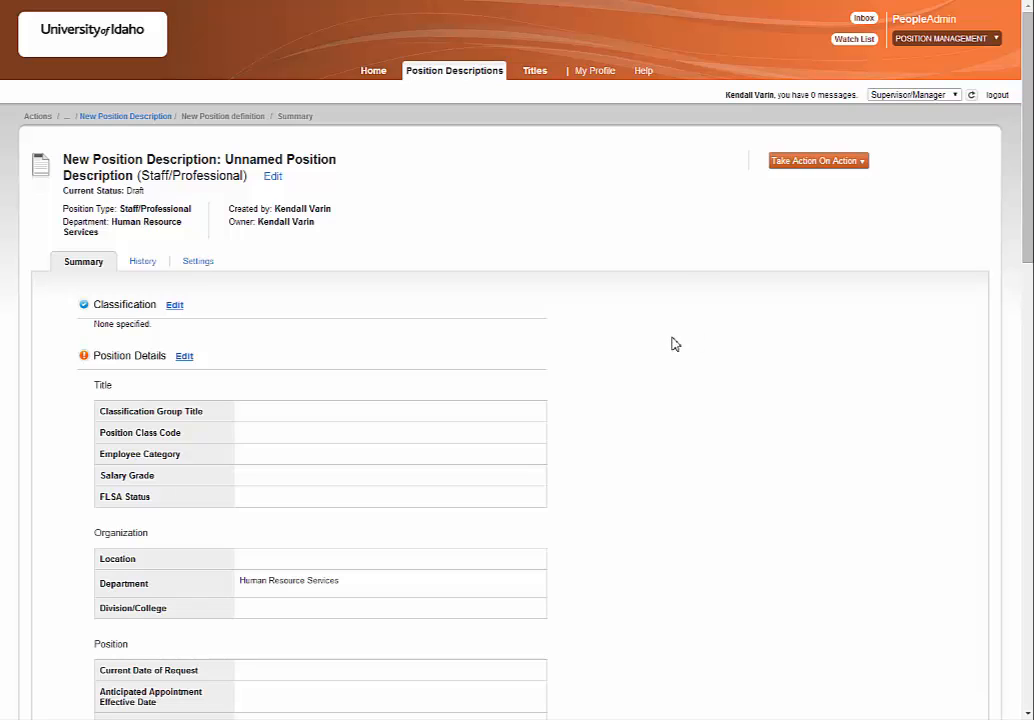
Choose Send To AAC Initial Review as the workflow action for the new position description.
click(814, 163)
mouse_move(820, 164)
click(829, 226)
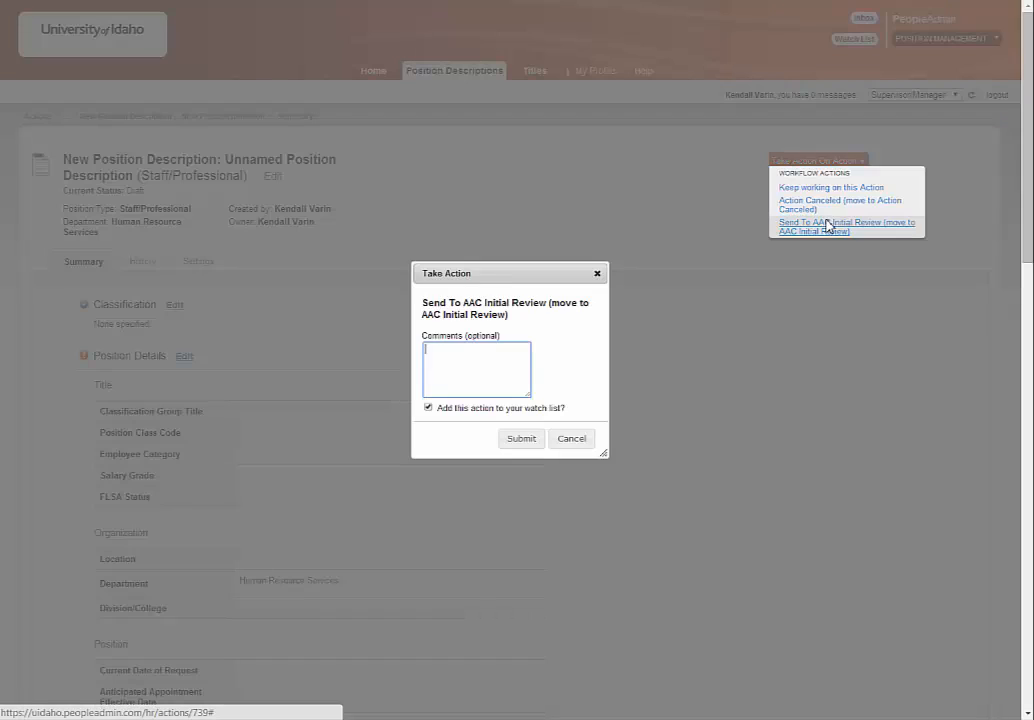